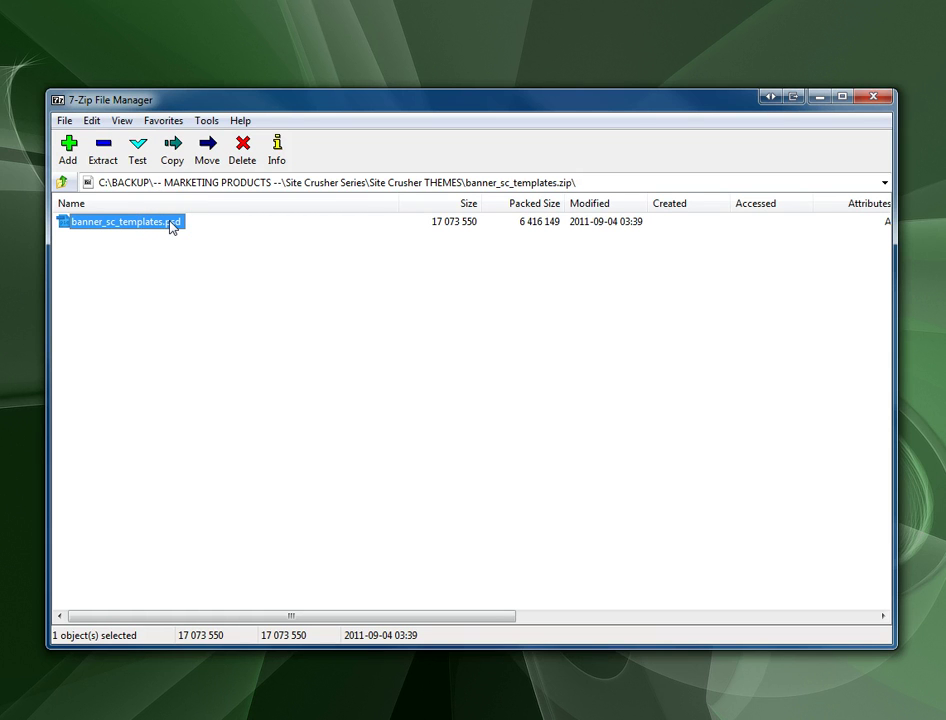
Step: Open banner_sc_templates.psd straight from the 7-Zip archive list into Photoshop Elements
{"action": "double_click", "coordinate": [172, 228]}
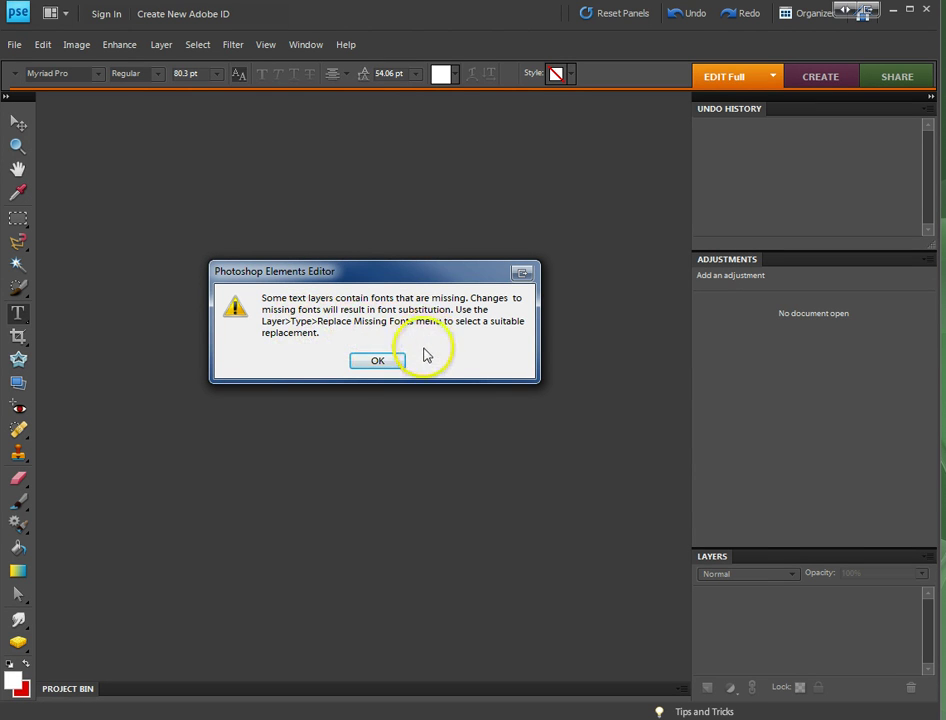
Step: Dismiss the missing-fonts warning and start editing the Site Crusher Theme headline with the Type tool
{"action": "left_click", "coordinate": [381, 362]}
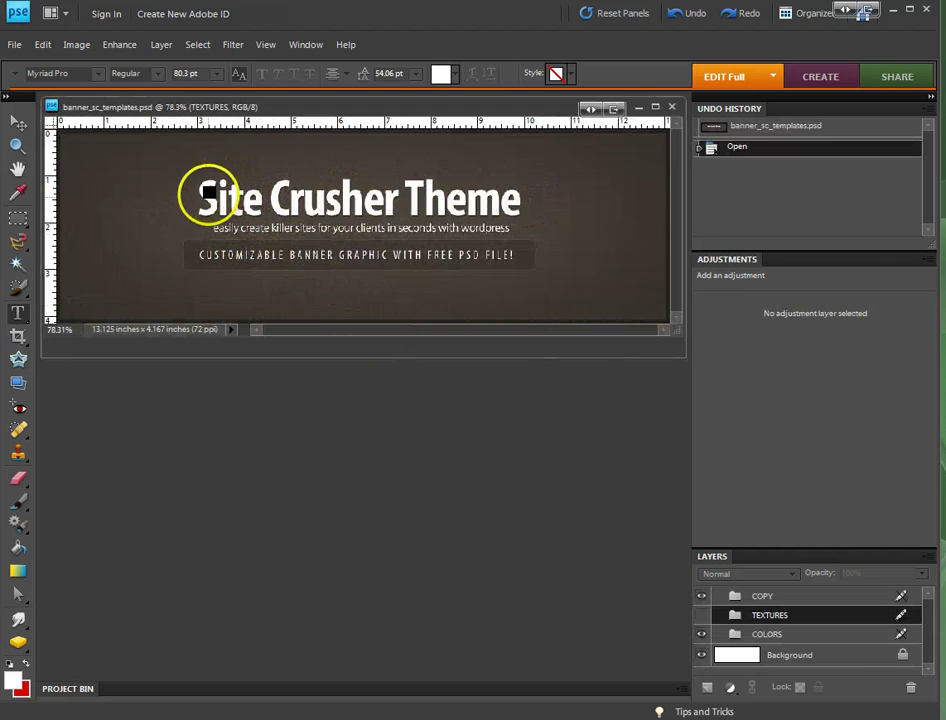
{"action": "left_click", "coordinate": [205, 201]}
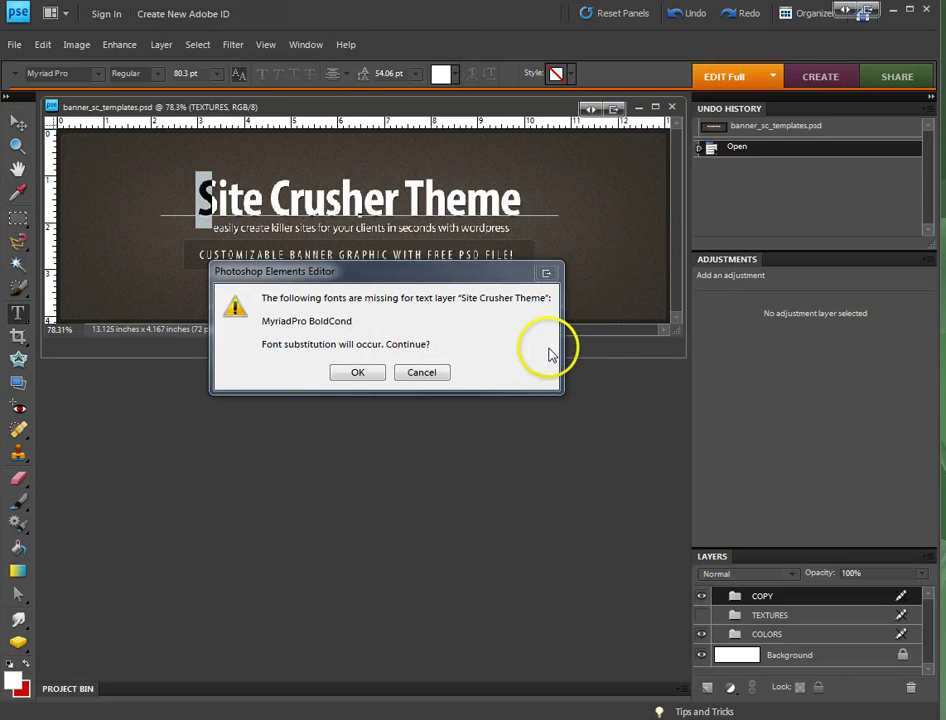
{"action": "left_click", "coordinate": [358, 373]}
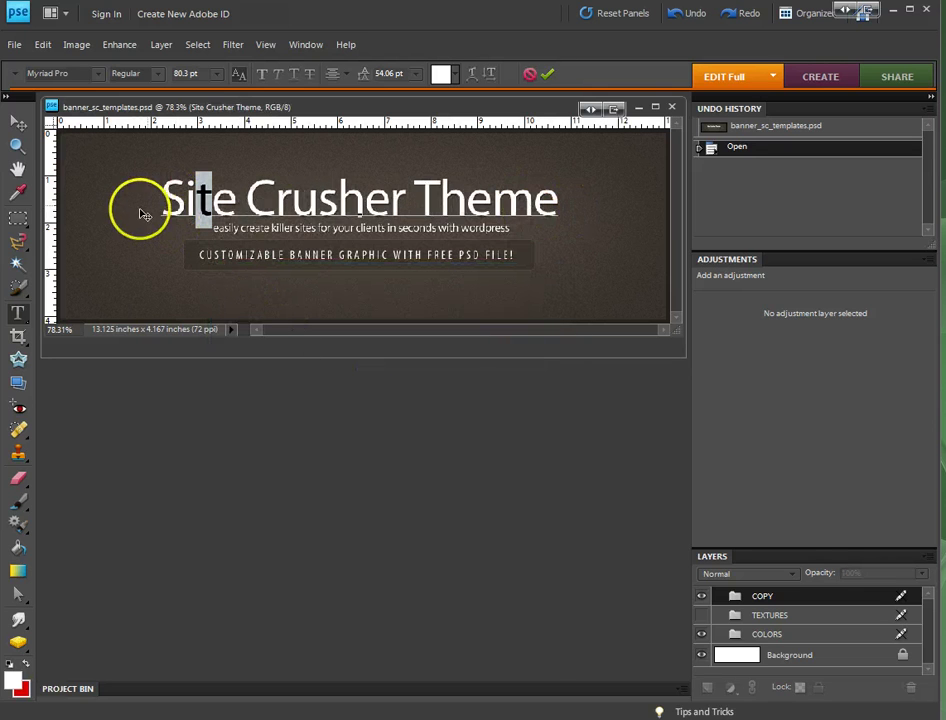
{"action": "triple_click", "coordinate": [168, 197]}
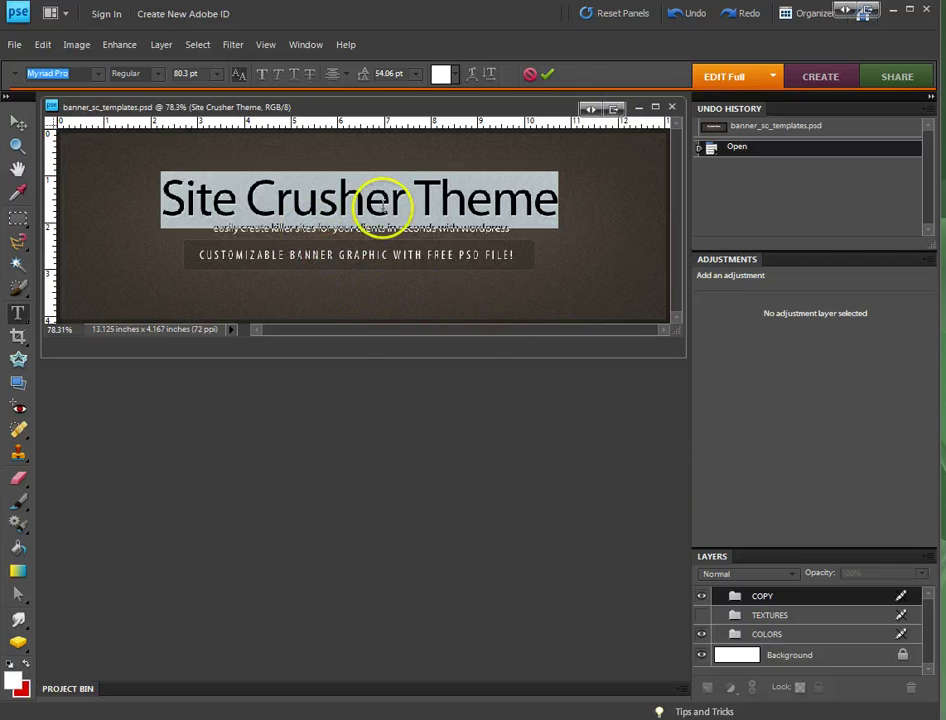
{"action": "left_click", "coordinate": [43, 44]}
{"action": "left_click", "coordinate": [462, 384]}
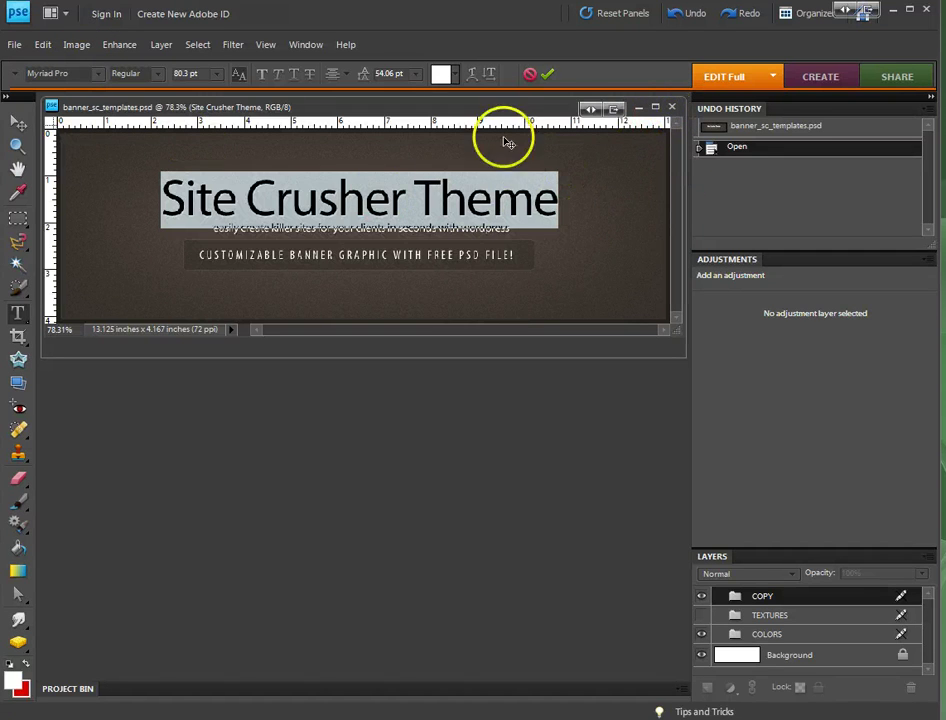
{"action": "left_click", "coordinate": [530, 77]}
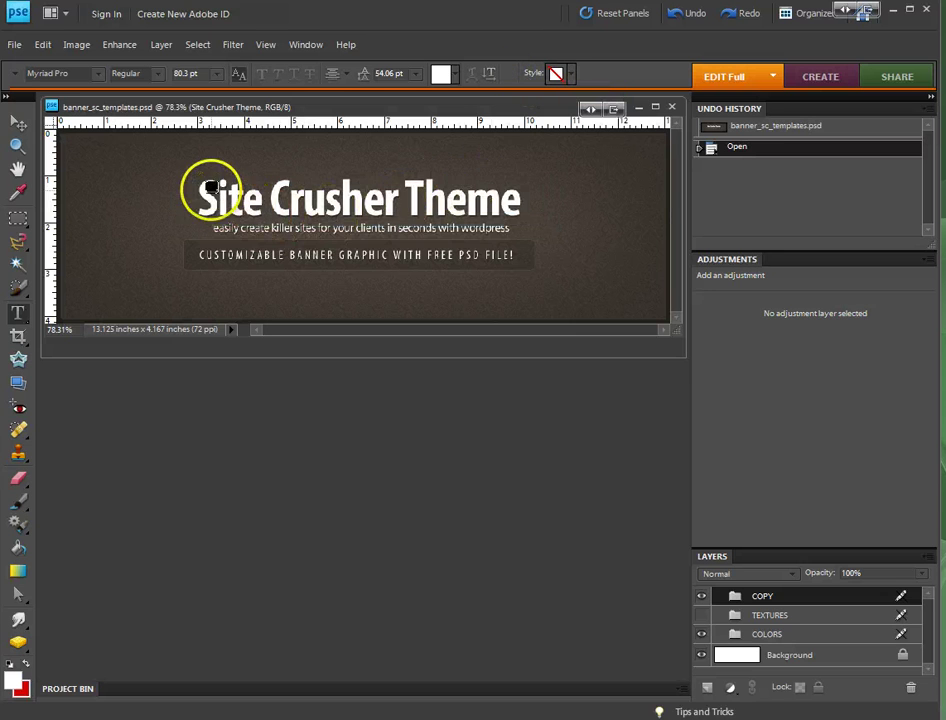
{"action": "left_click_drag", "start_coordinate": [204, 186], "coordinate": [525, 200]}
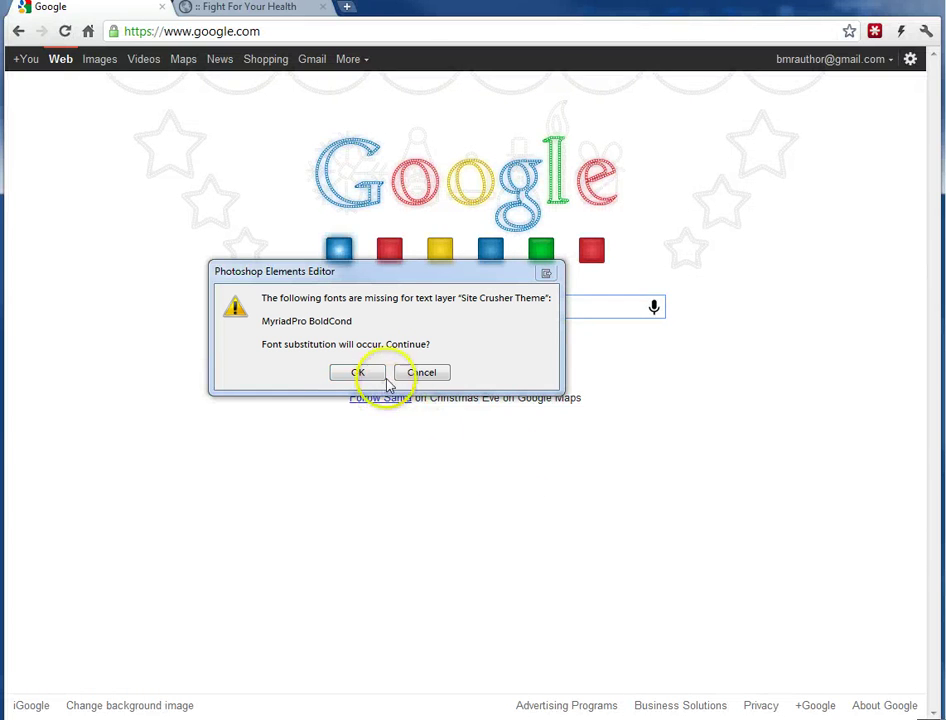
Step: Decline font substitution, Google the MyriadPro-BoldCond download, and open the fontzone.net result
{"action": "left_click", "coordinate": [407, 373]}
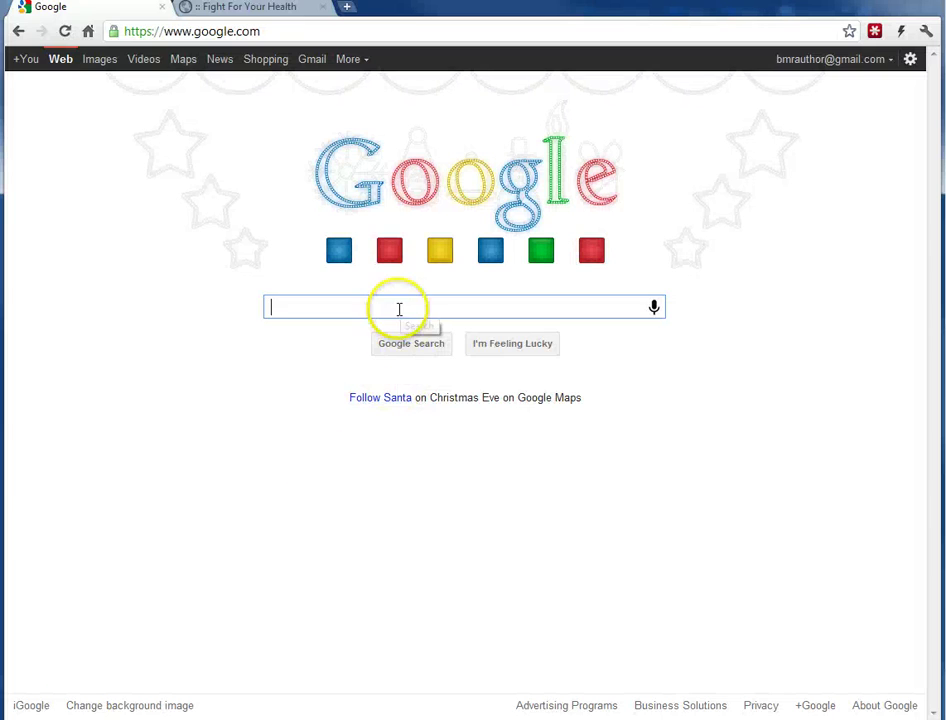
{"action": "right_click", "coordinate": [399, 310]}
{"action": "left_click", "coordinate": [440, 398]}
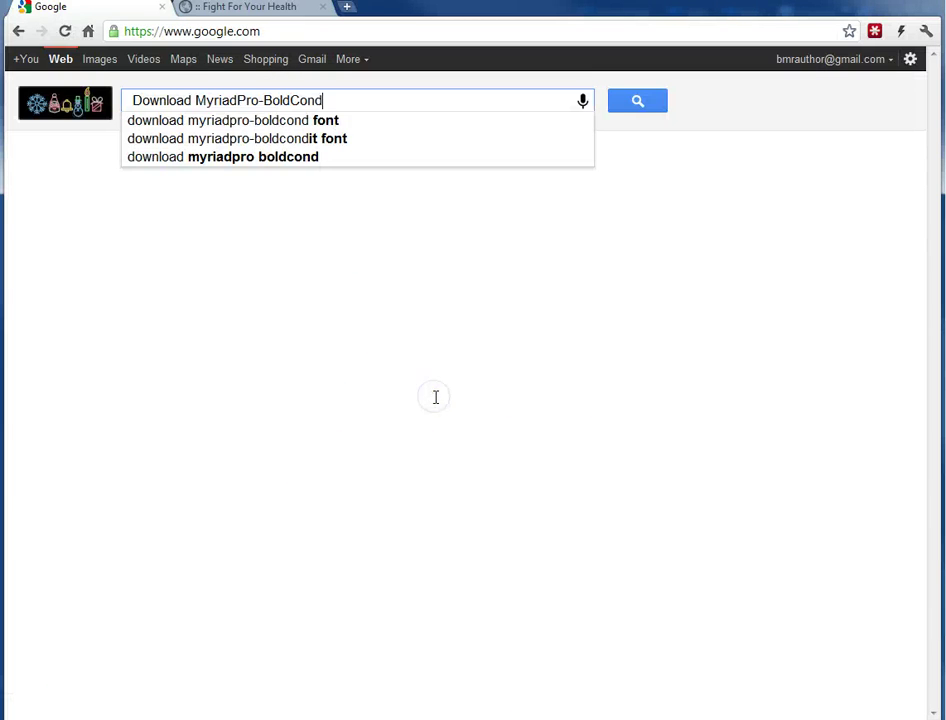
{"action": "left_click", "coordinate": [627, 105]}
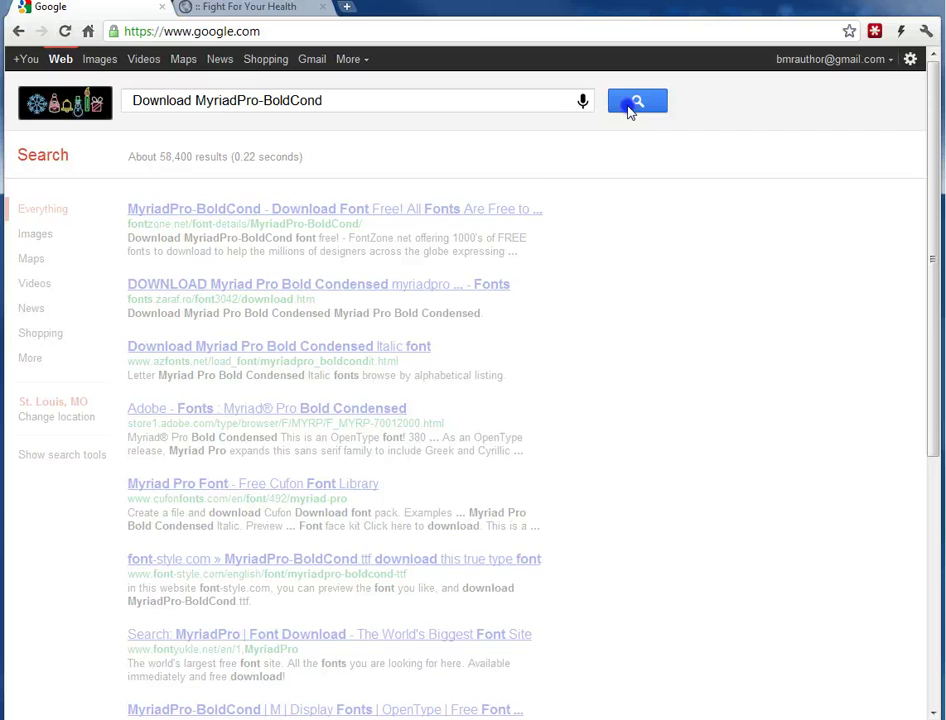
{"action": "left_click", "coordinate": [482, 214]}
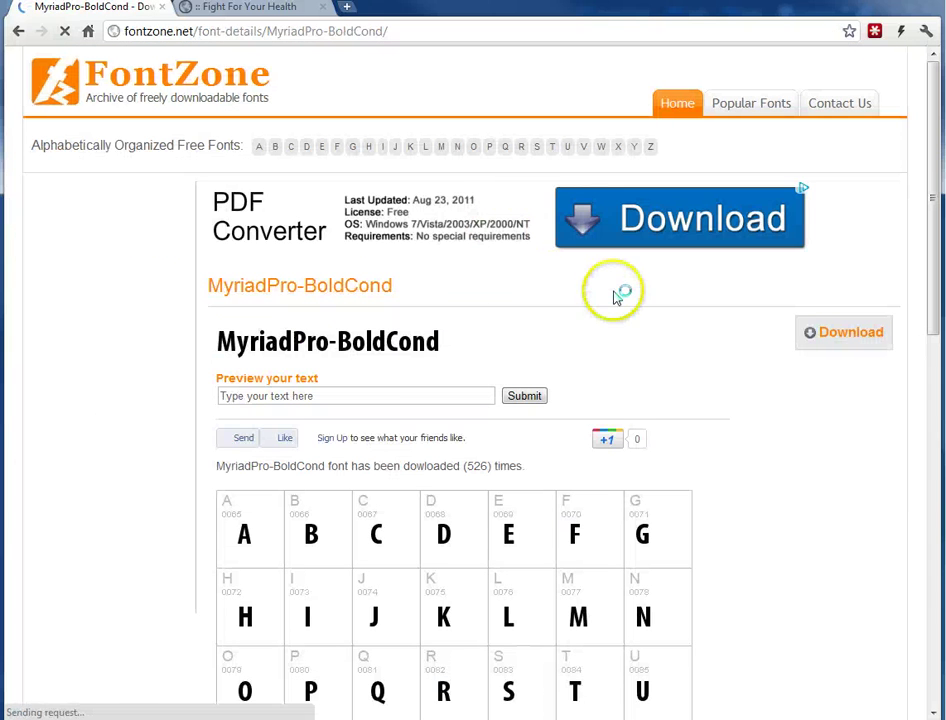
{"action": "scroll", "coordinate": [750, 458], "scroll_direction": "down", "scroll_amount": 1}
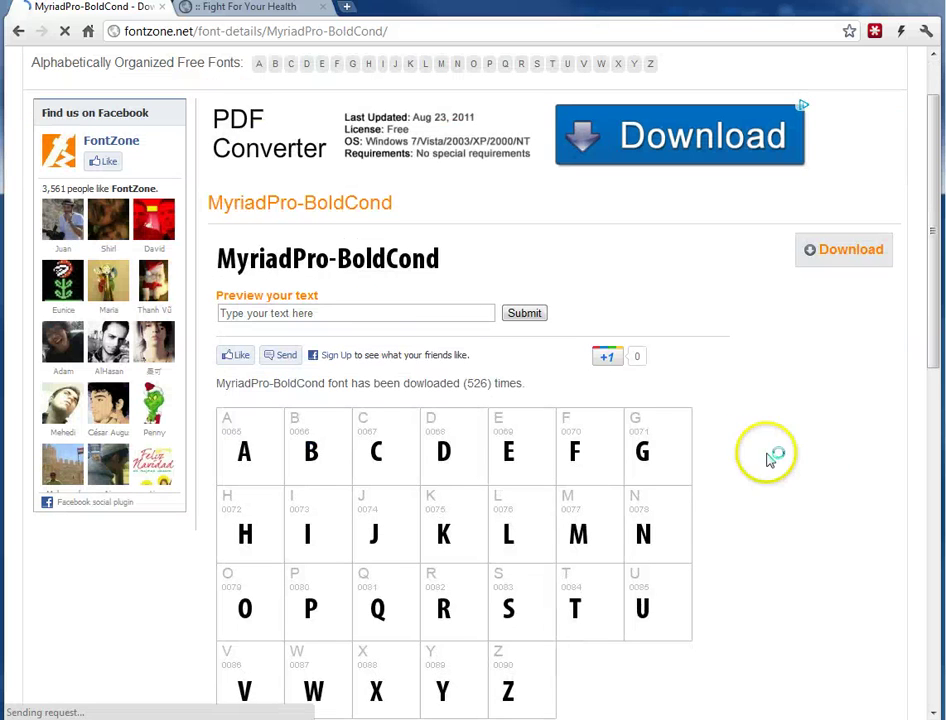
Step: Go to the MyriadPro-BoldCond download page and make two attempts at the verification words
{"action": "left_click", "coordinate": [863, 245]}
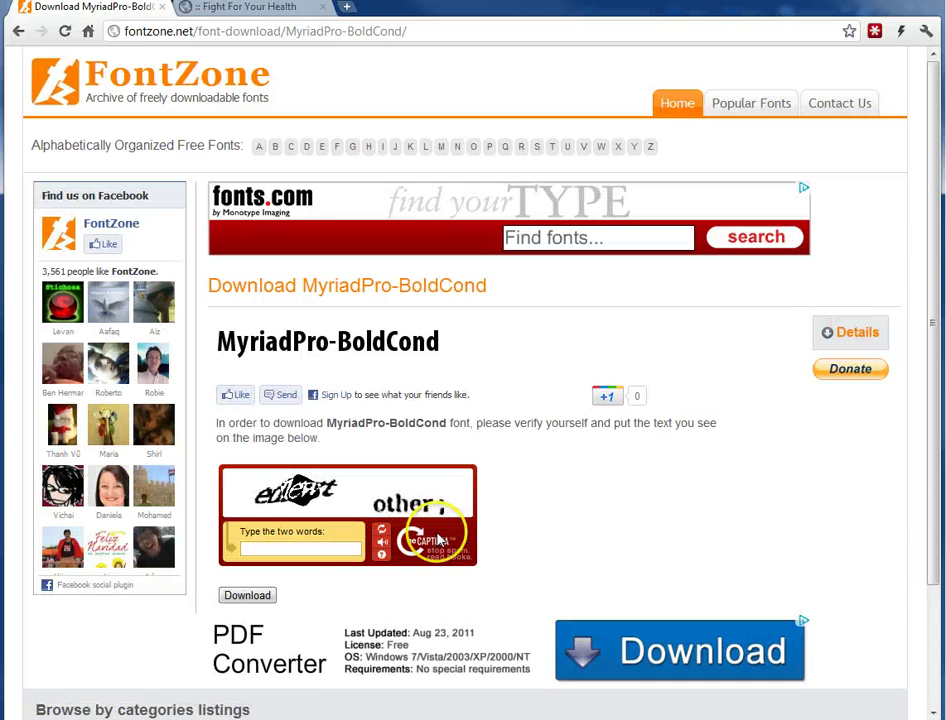
{"action": "left_click", "coordinate": [340, 546]}
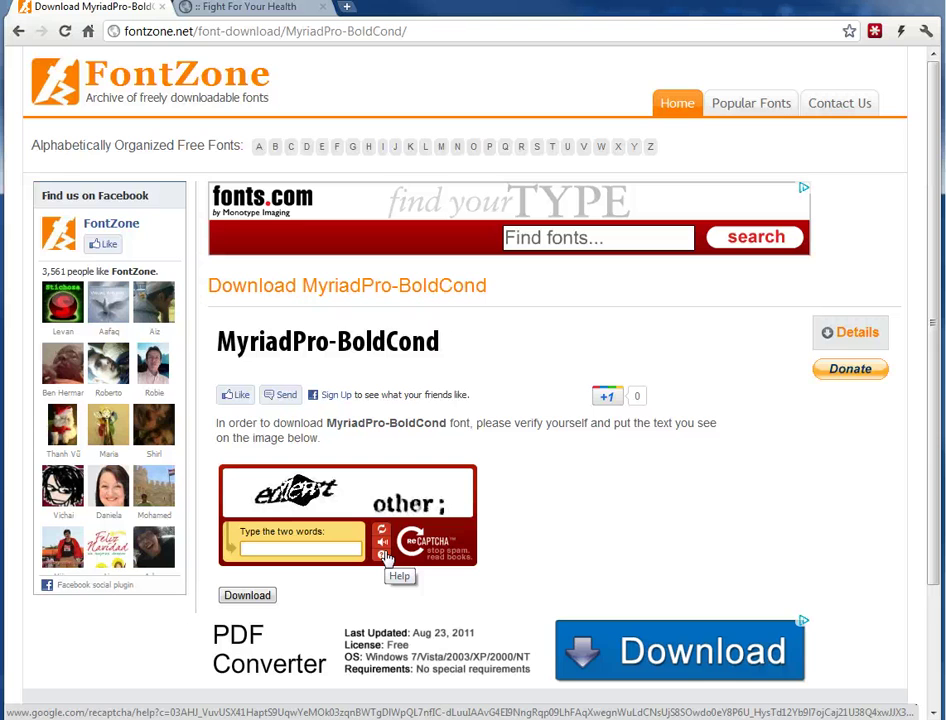
{"action": "type", "text": "edlwet"}
{"action": "key", "text": "Return"}
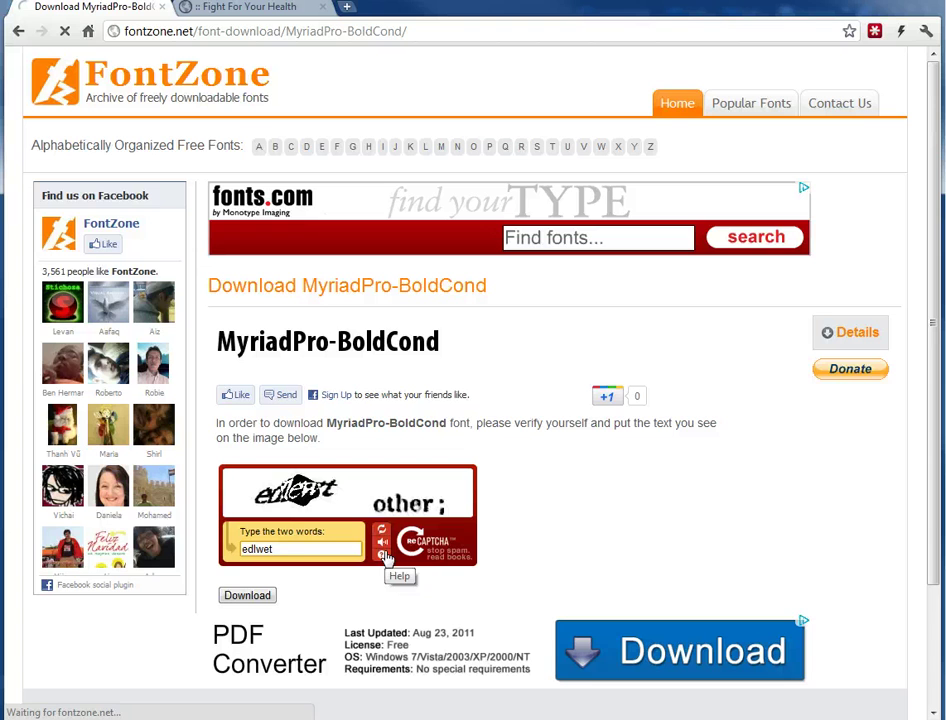
{"action": "left_click", "coordinate": [258, 562]}
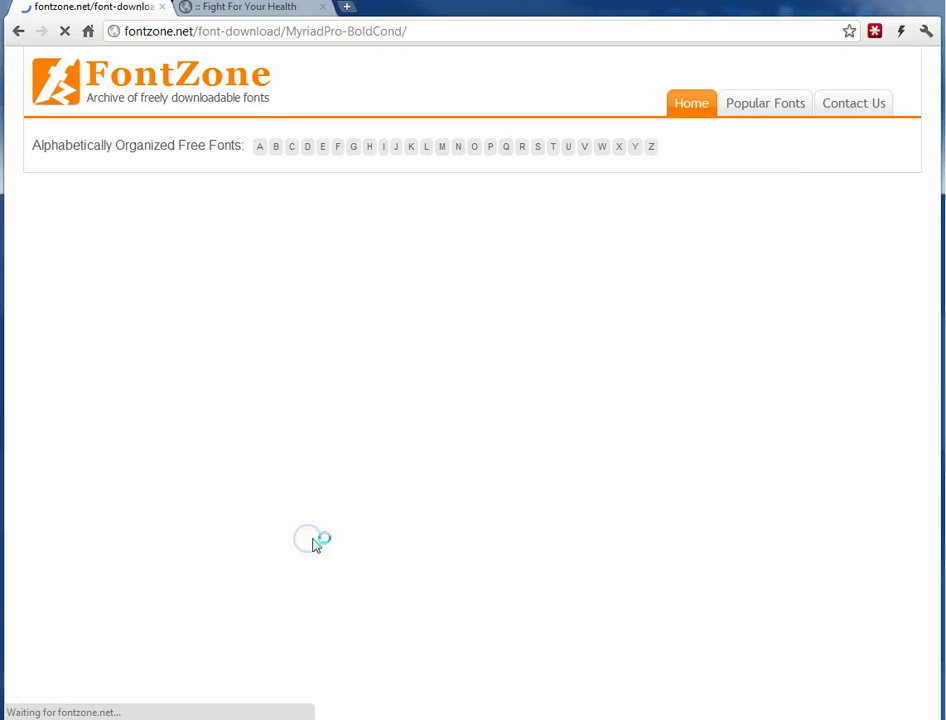
{"action": "left_click", "coordinate": [410, 560]}
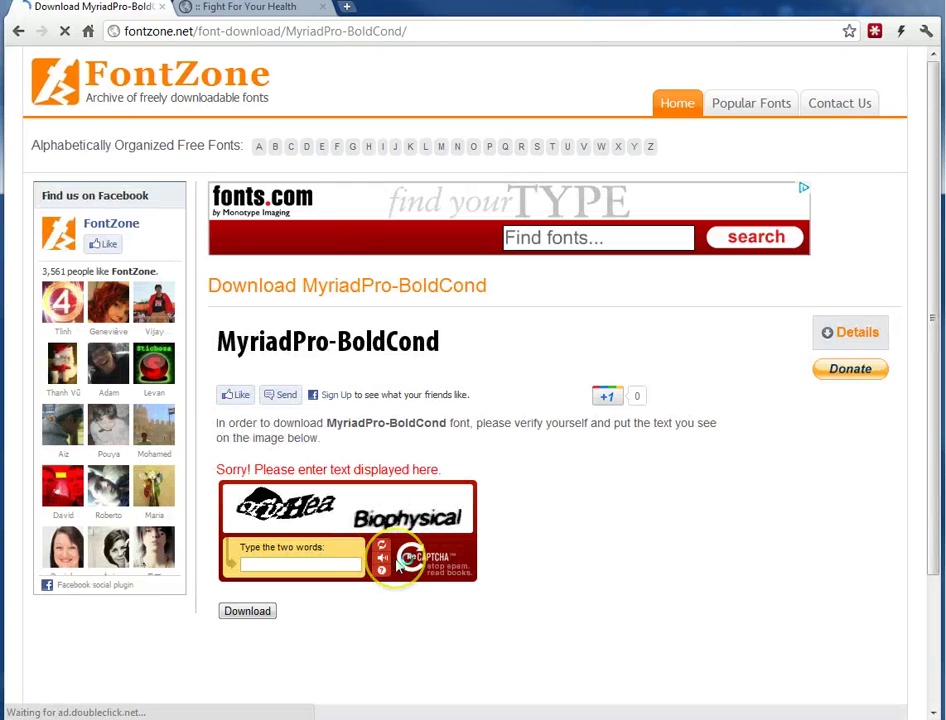
{"action": "left_click", "coordinate": [333, 564]}
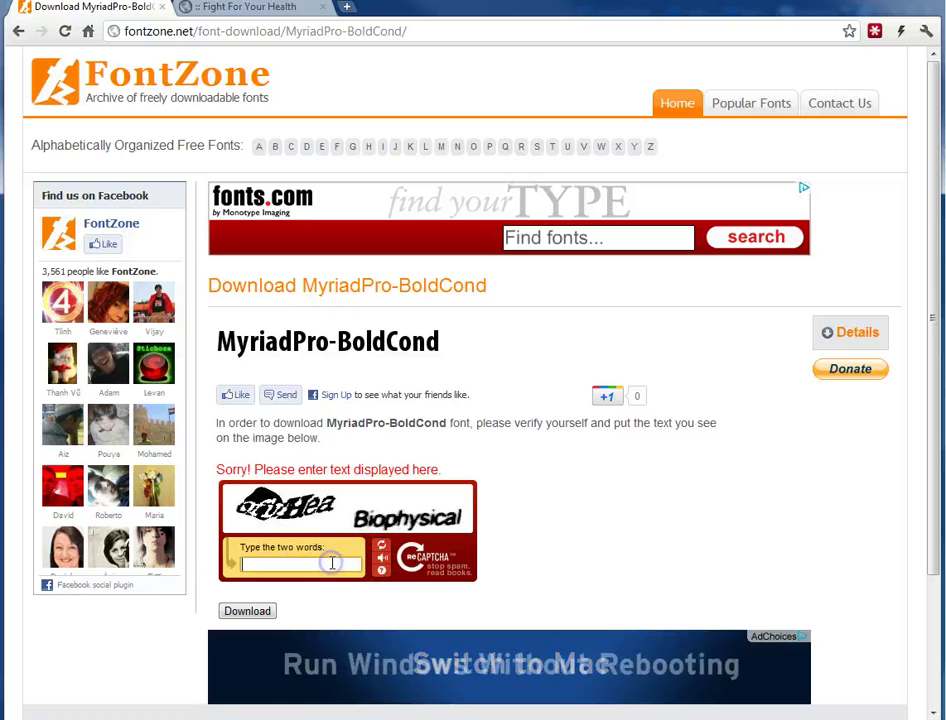
{"action": "type", "text": "ofuHea"}
{"action": "key", "text": "Return"}
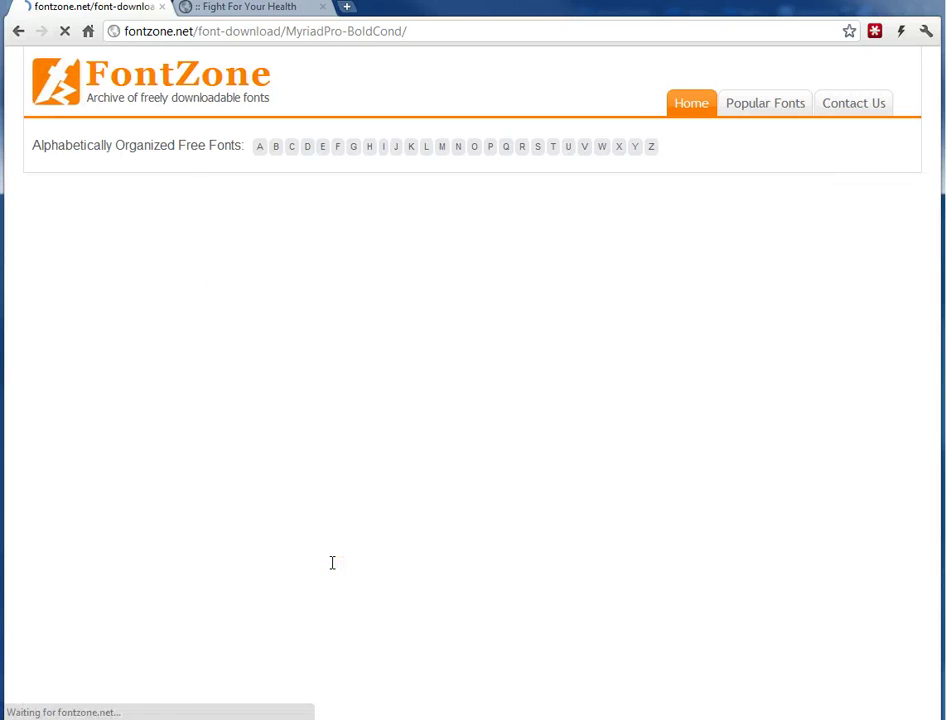
Step: Pass the word verification, then download MyriadPro-BoldCond.otf and open it
{"action": "left_click", "coordinate": [355, 565]}
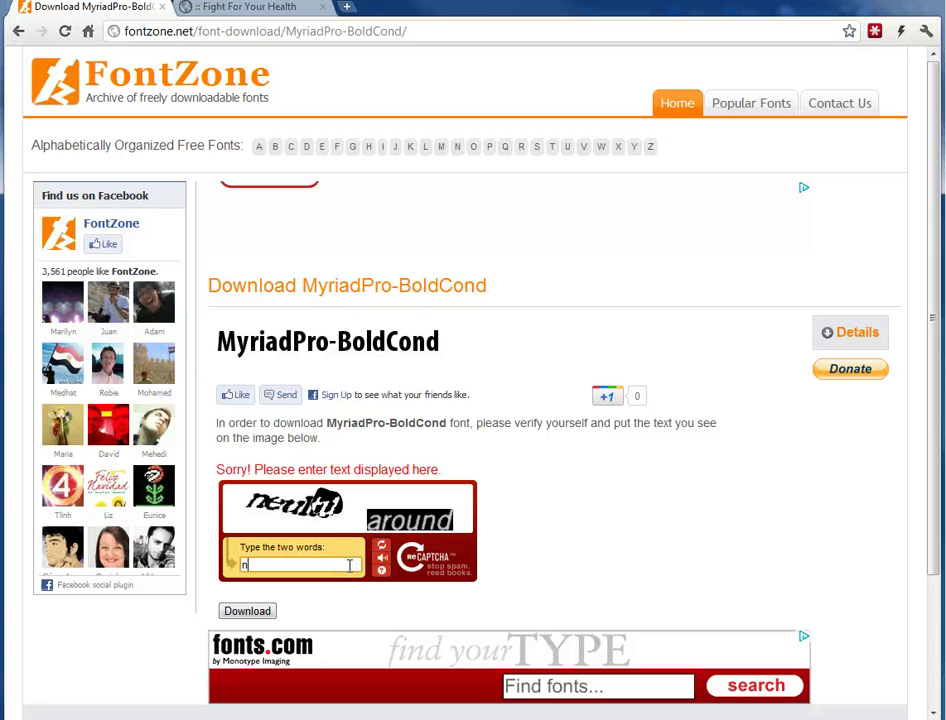
{"action": "type", "text": "neultu"}
{"action": "key", "text": "Return"}
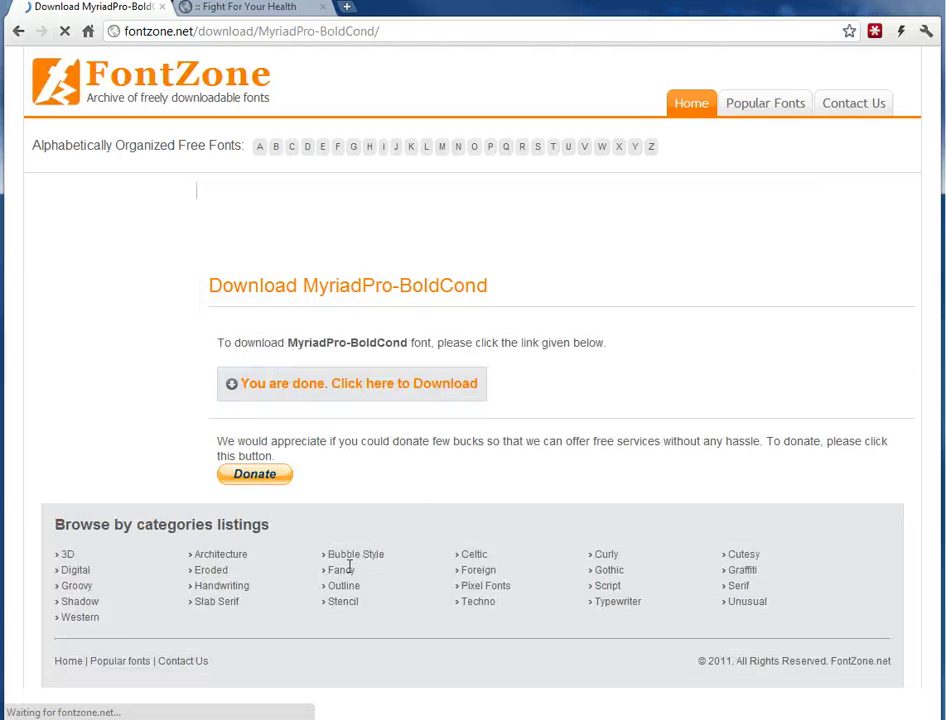
{"action": "left_click", "coordinate": [366, 473]}
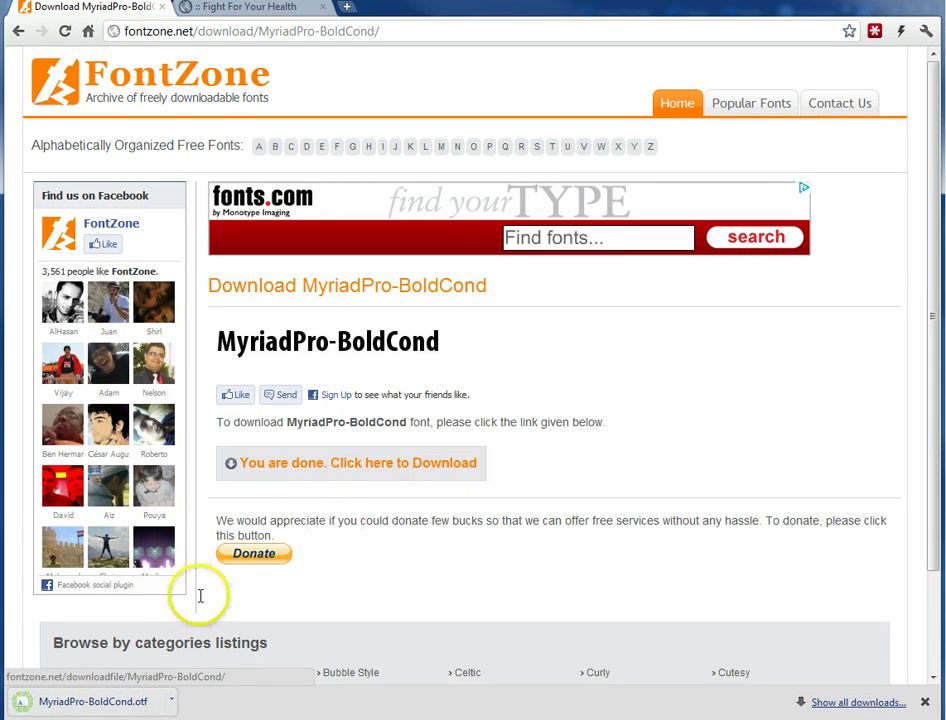
{"action": "left_click", "coordinate": [133, 702]}
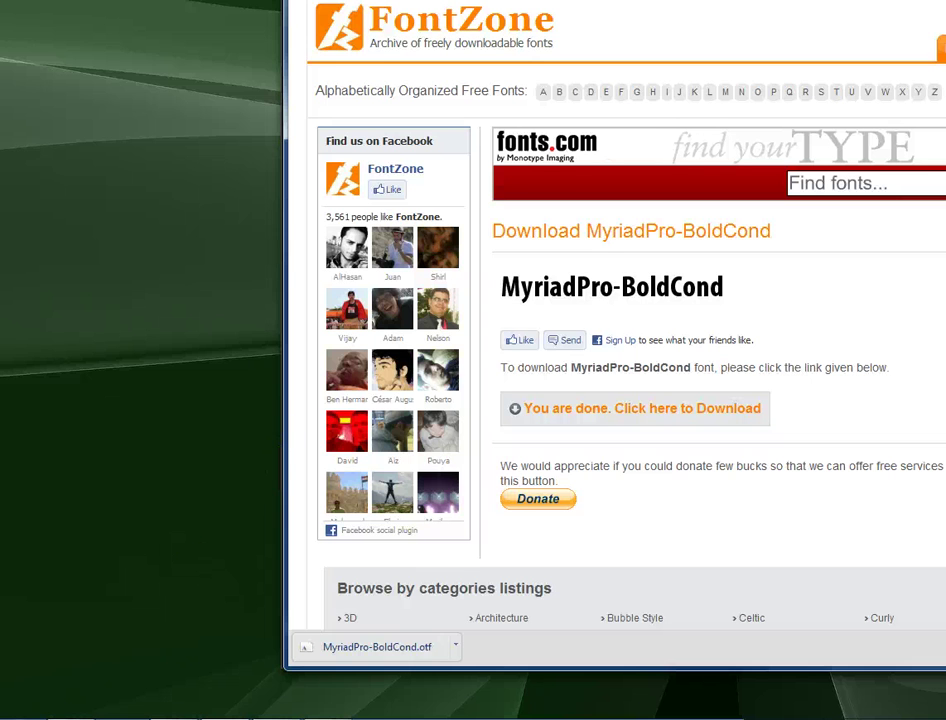
Step: Open the Fonts folder through Start > Control Panel, then show the Desktop in Explorer
{"action": "left_click", "coordinate": [46, 708]}
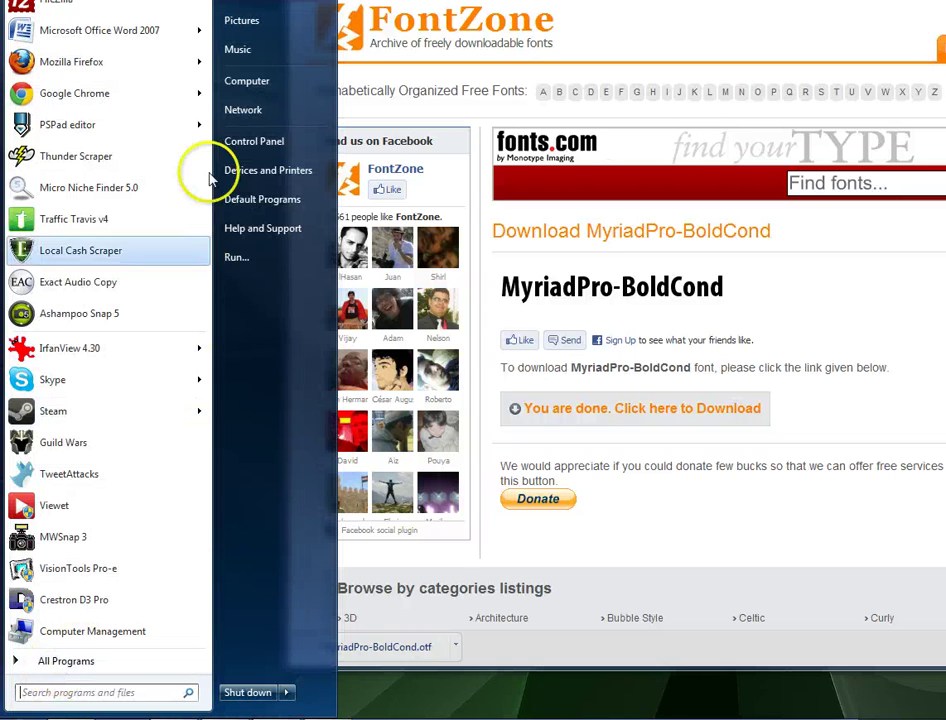
{"action": "left_click", "coordinate": [230, 144]}
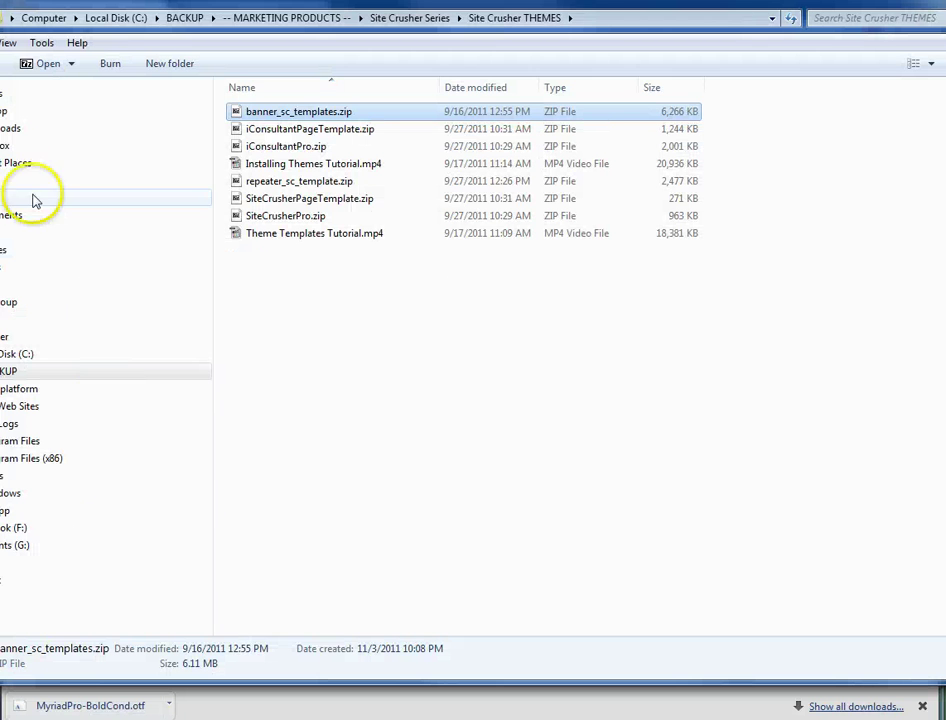
{"action": "left_click", "coordinate": [25, 111]}
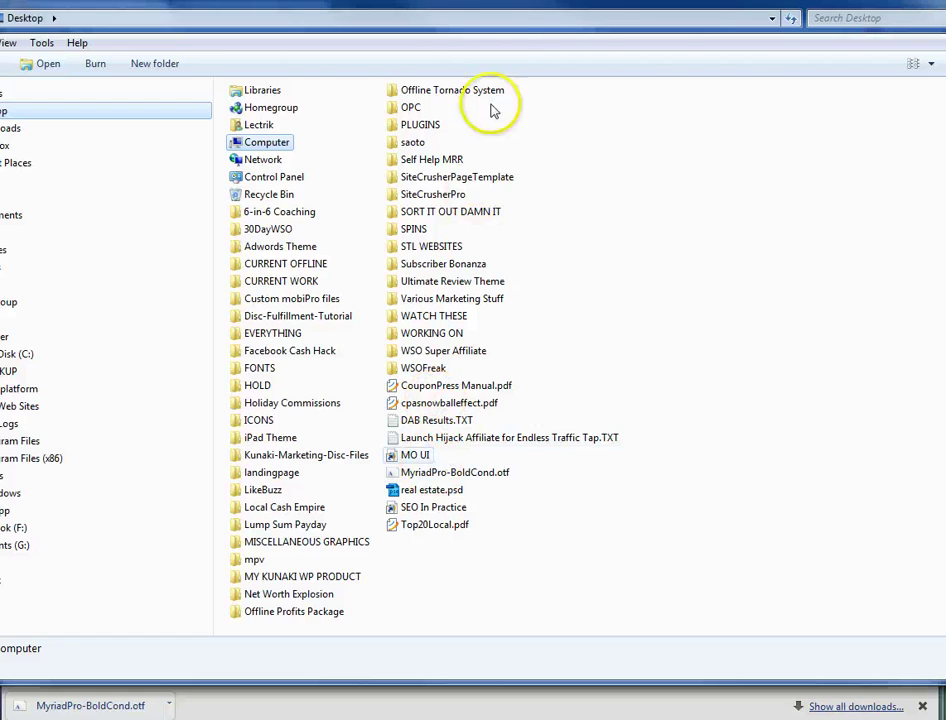
Step: Drag MyriadPro-BoldCond.otf from the Desktop onto the Fonts window to install it
{"action": "left_click_drag", "start_coordinate": [495, 8], "coordinate": [165, 135]}
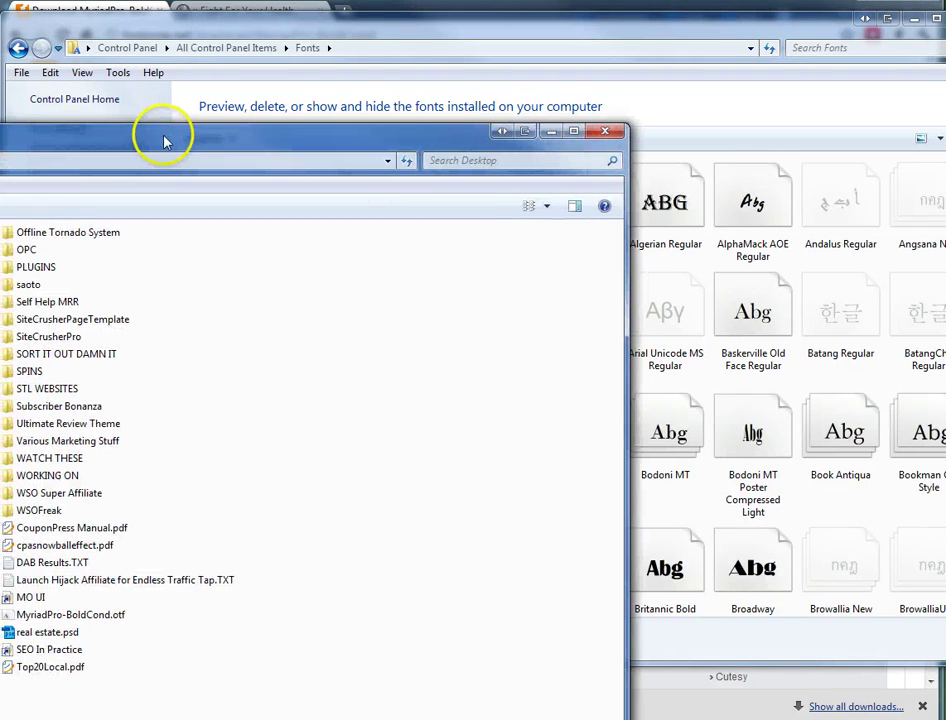
{"action": "left_click_drag", "start_coordinate": [108, 614], "coordinate": [838, 506]}
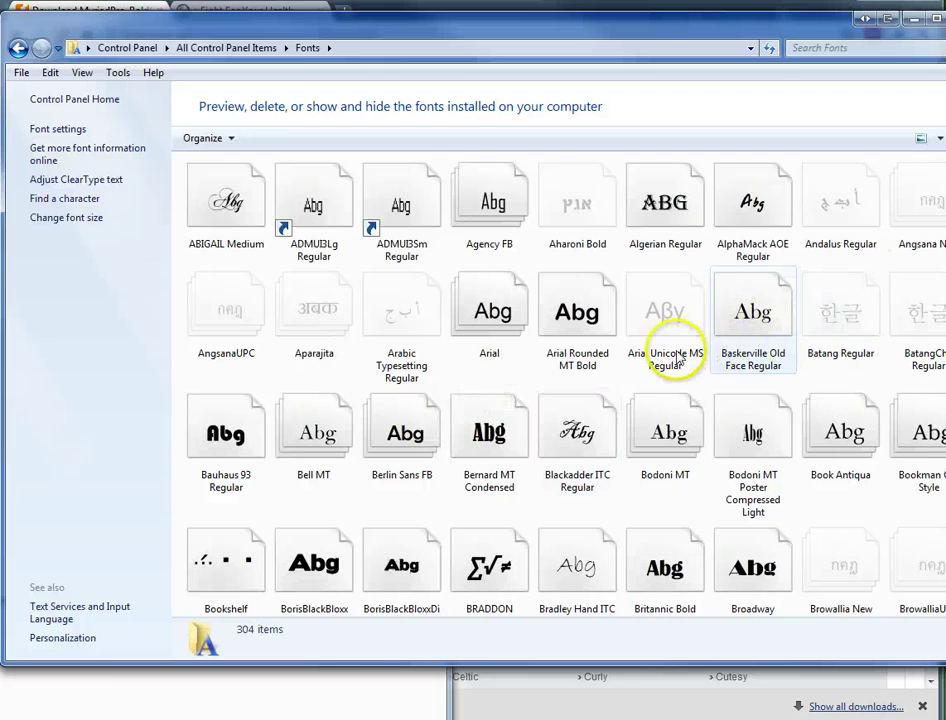
{"action": "left_click", "coordinate": [852, 442]}
{"action": "scroll", "coordinate": [872, 455], "scroll_direction": "down", "scroll_amount": 10}
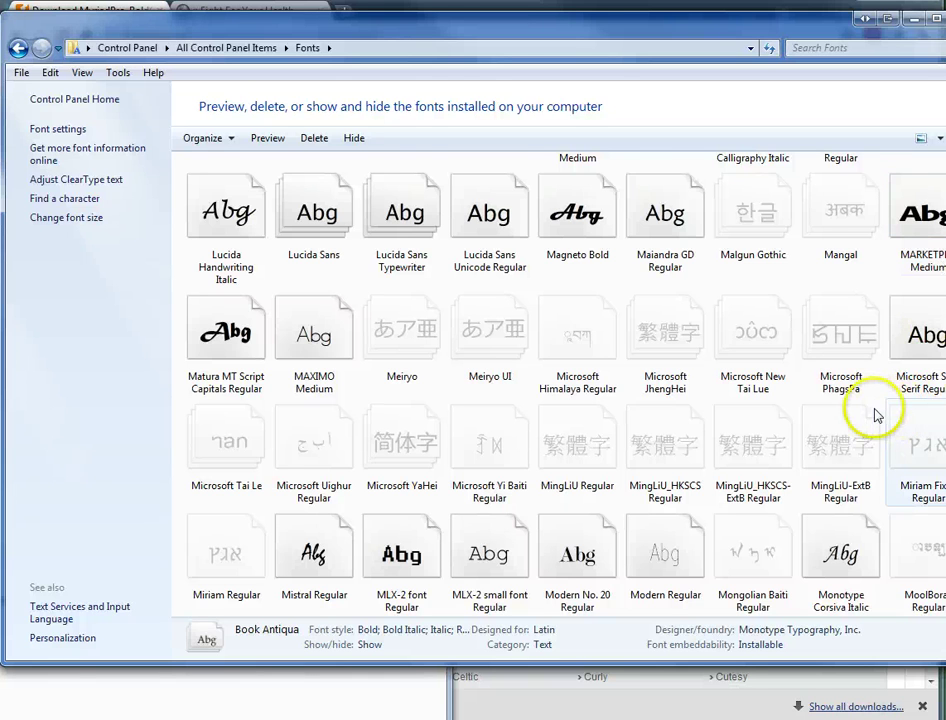
{"action": "scroll", "coordinate": [875, 415], "scroll_direction": "down", "scroll_amount": 3}
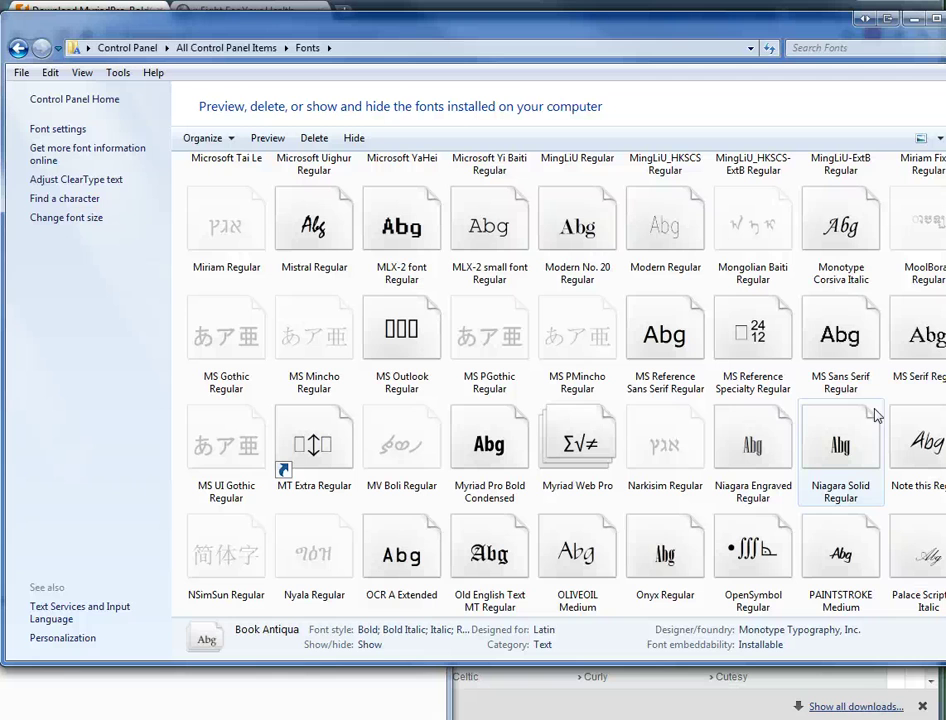
{"action": "left_click", "coordinate": [491, 503]}
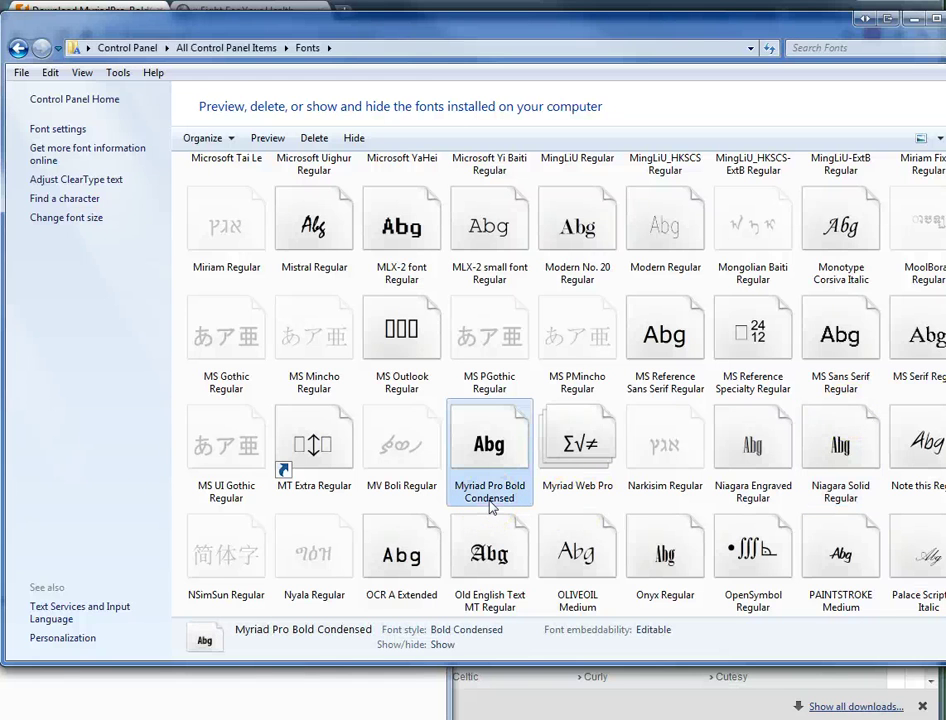
{"action": "double_click", "coordinate": [490, 500]}
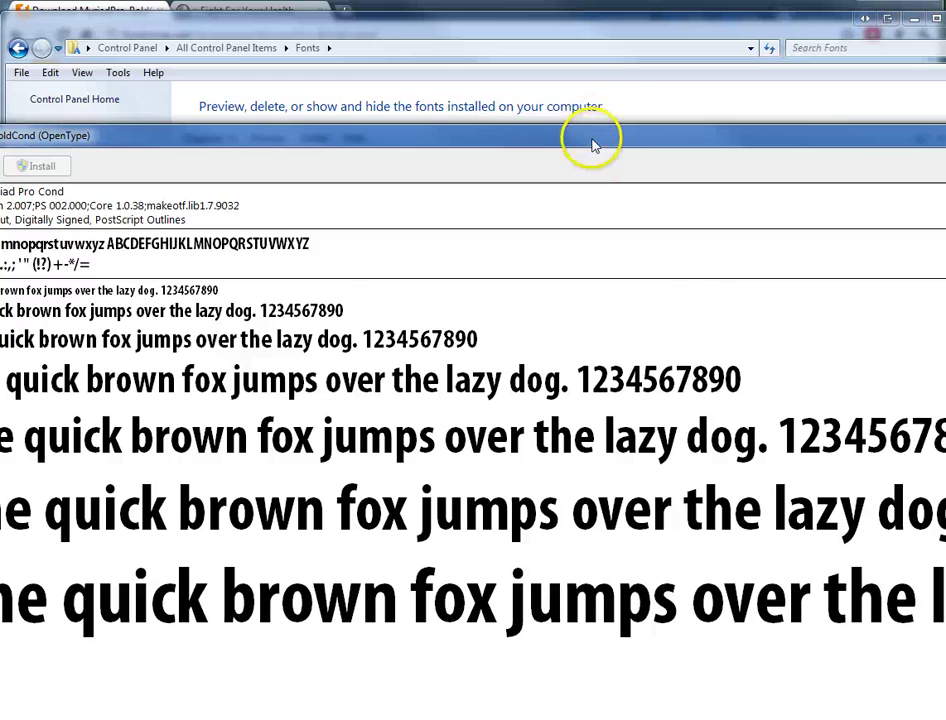
{"action": "left_click_drag", "start_coordinate": [592, 142], "coordinate": [667, 36]}
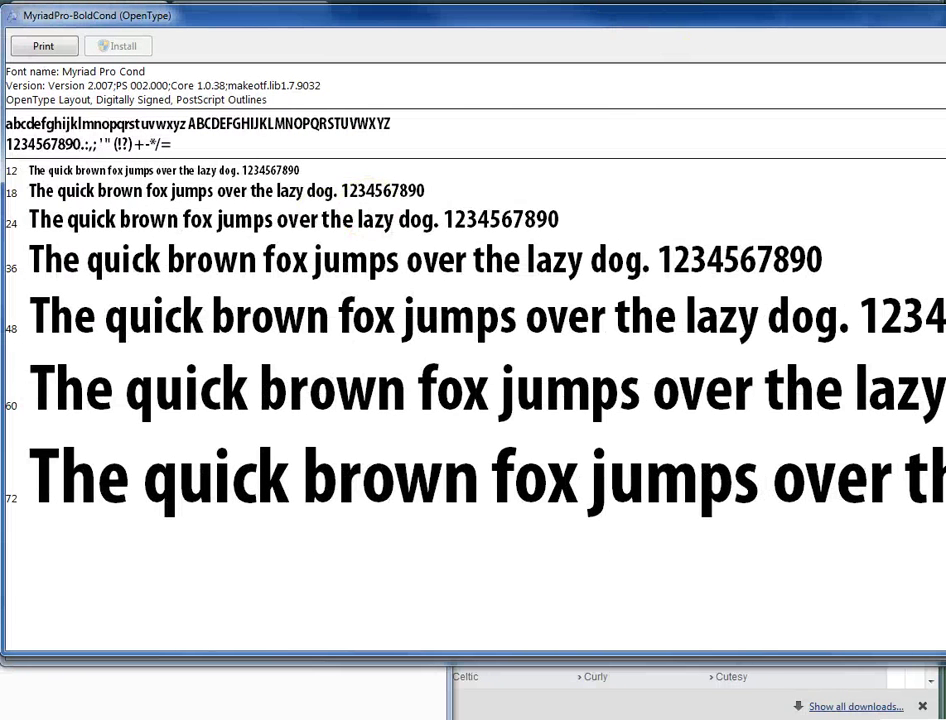
{"action": "key", "text": "alt+F4"}
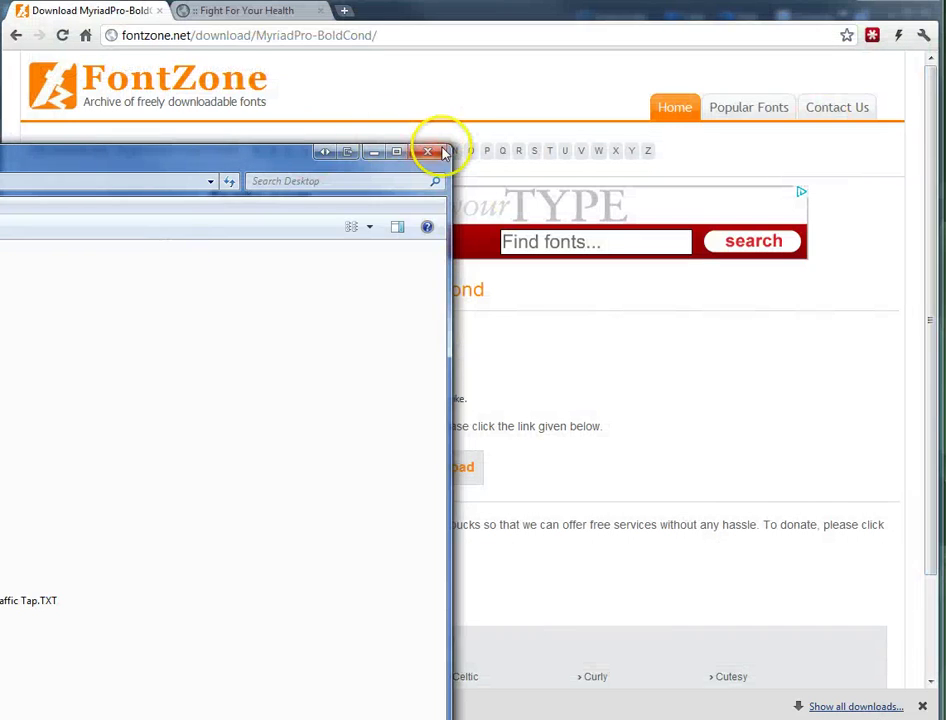
Step: Close the Desktop window and the banner document, then reopen banner_sc_templates.psd from 7-Zip
{"action": "left_click", "coordinate": [432, 152]}
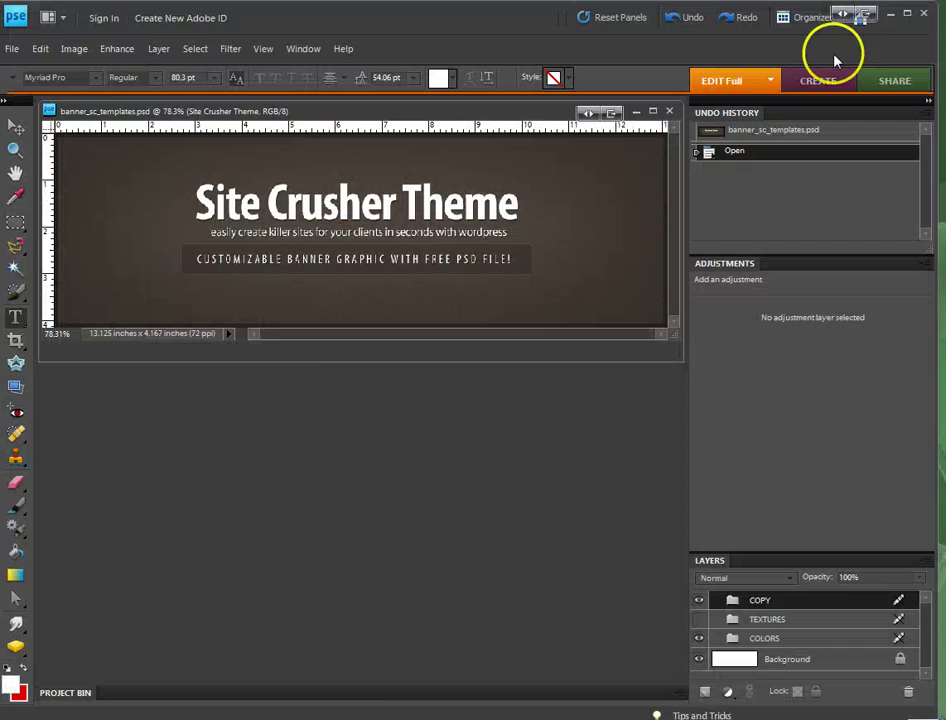
{"action": "left_click", "coordinate": [672, 99]}
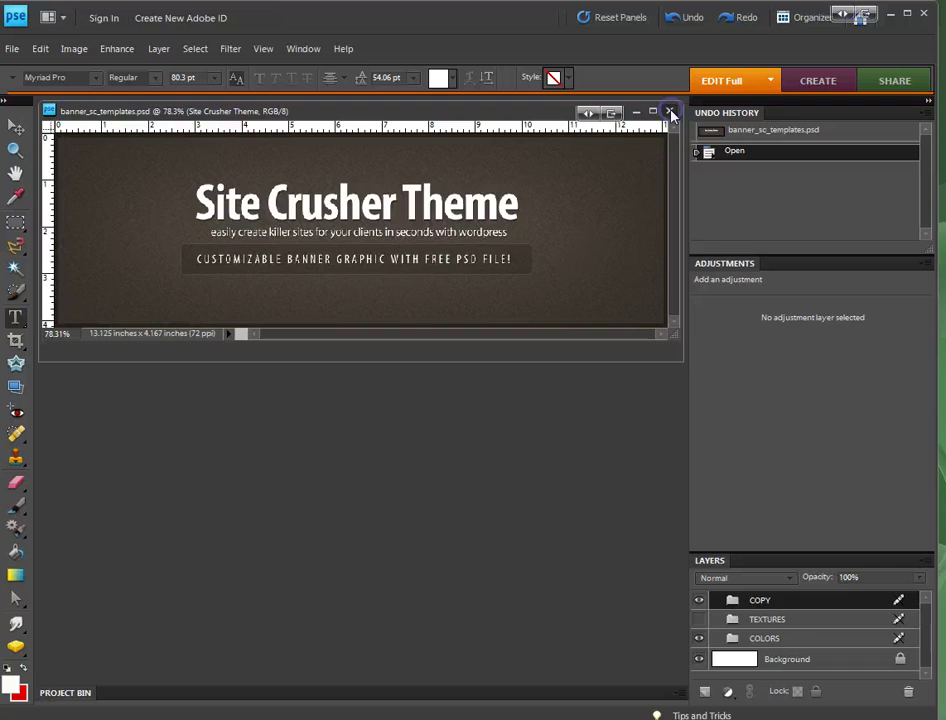
{"action": "left_click", "coordinate": [669, 111]}
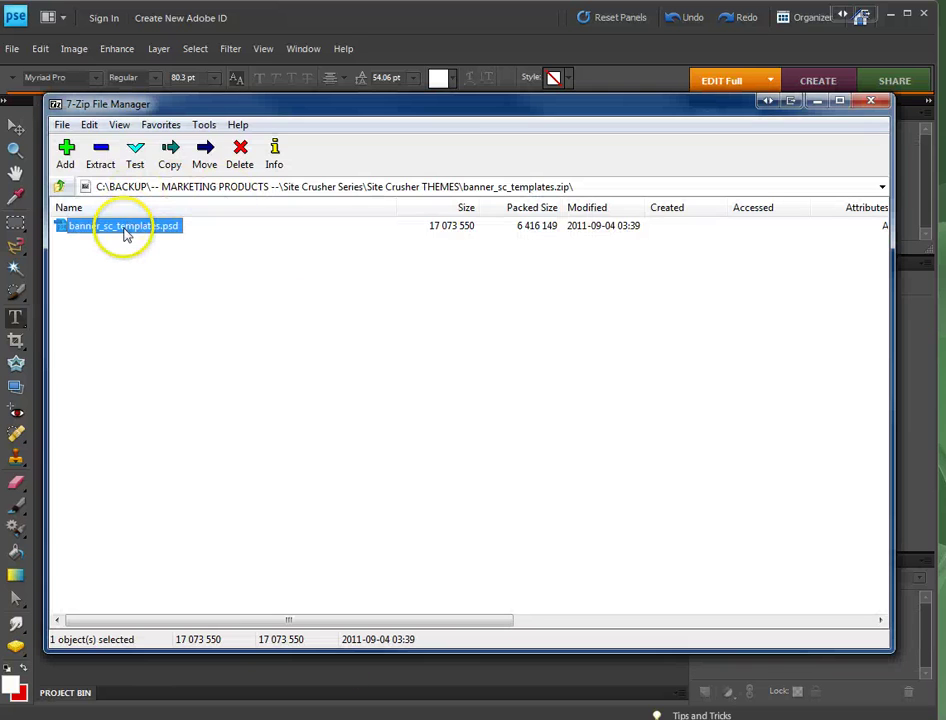
{"action": "left_click_drag", "start_coordinate": [127, 232], "coordinate": [127, 234]}
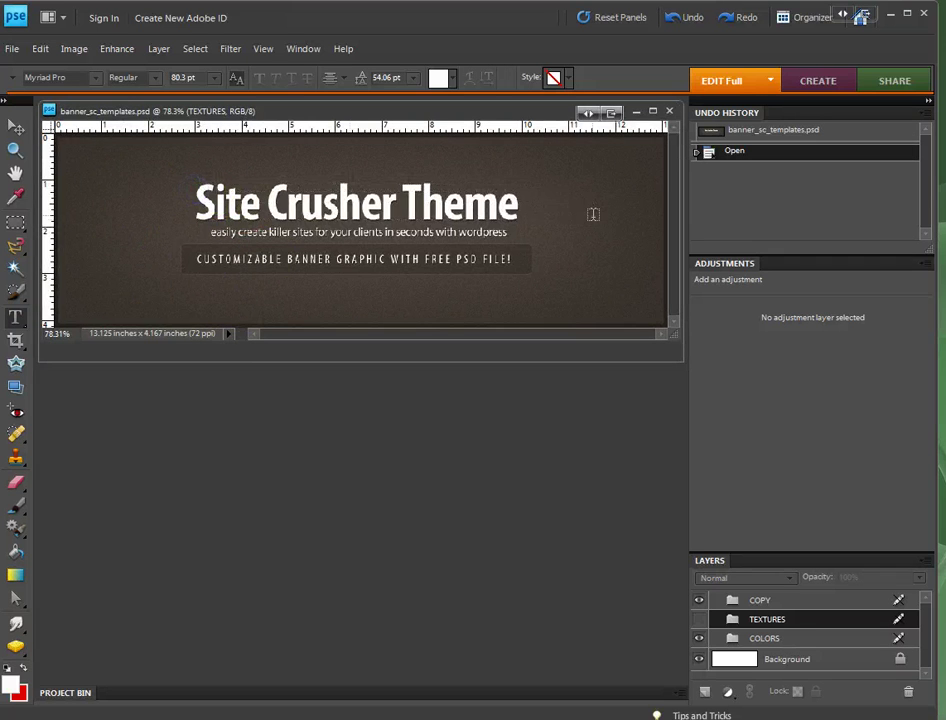
Step: Replace the word 'Site' in the headline with 'NEW FONT Correct' using the Type tool
{"action": "left_click", "coordinate": [224, 203]}
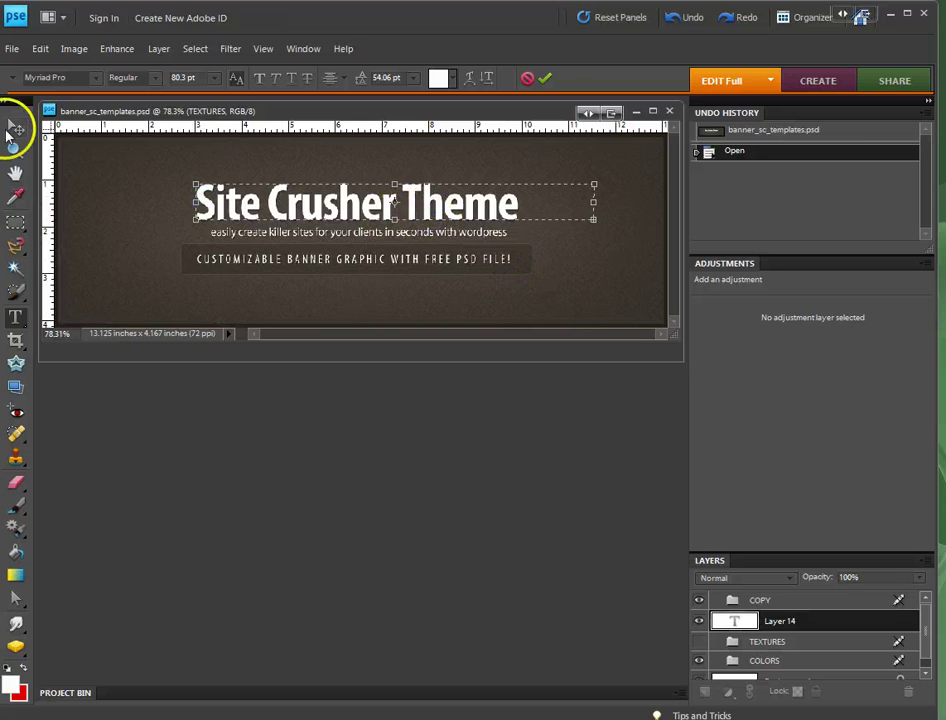
{"action": "left_click", "coordinate": [15, 128]}
{"action": "left_click", "coordinate": [15, 316]}
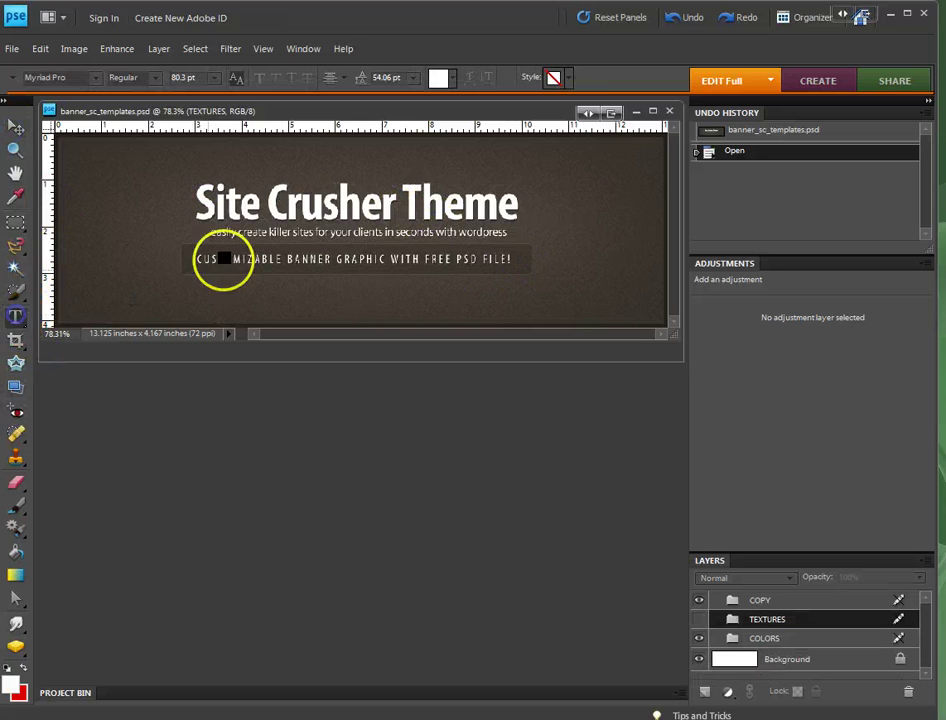
{"action": "left_click", "coordinate": [205, 194]}
{"action": "double_click", "coordinate": [204, 193]}
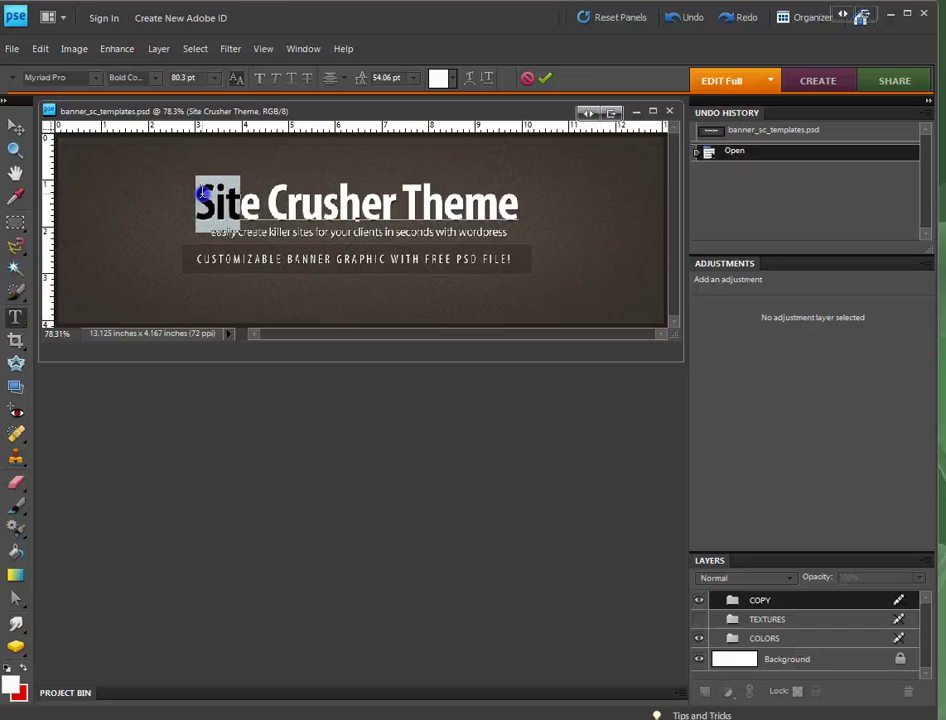
{"action": "left_click_drag", "start_coordinate": [201, 192], "coordinate": [258, 191]}
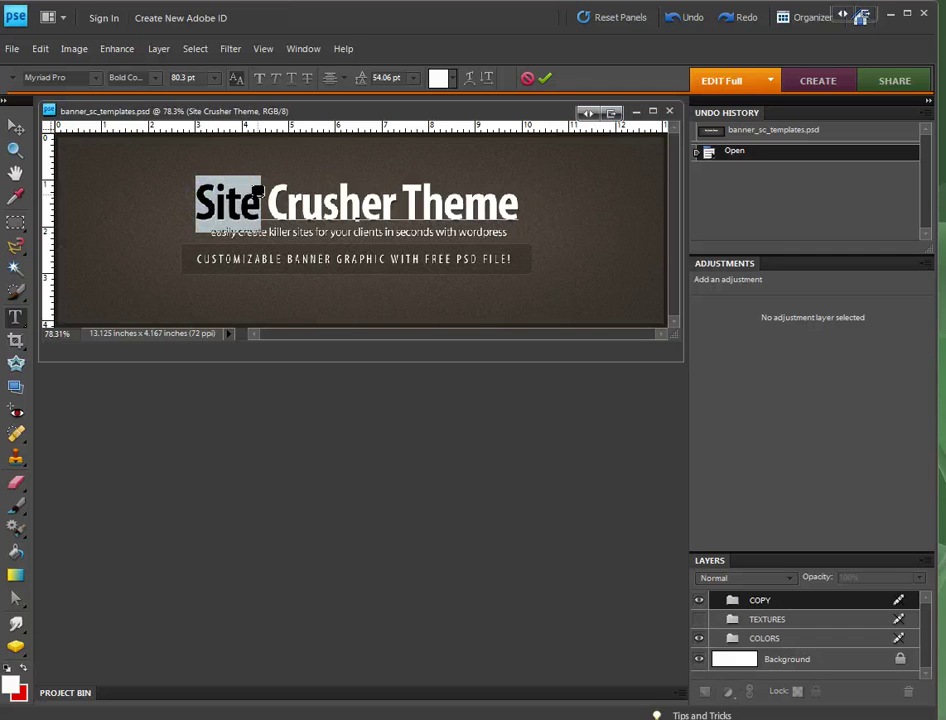
{"action": "type", "text": "NEW FONT"}
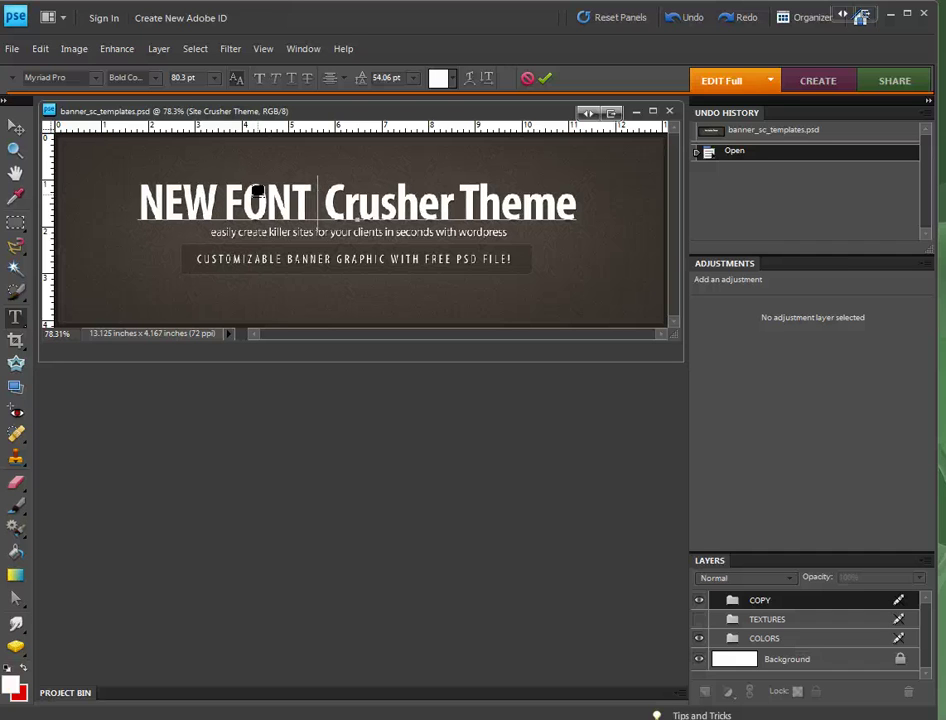
{"action": "type", "text": " Correc"}
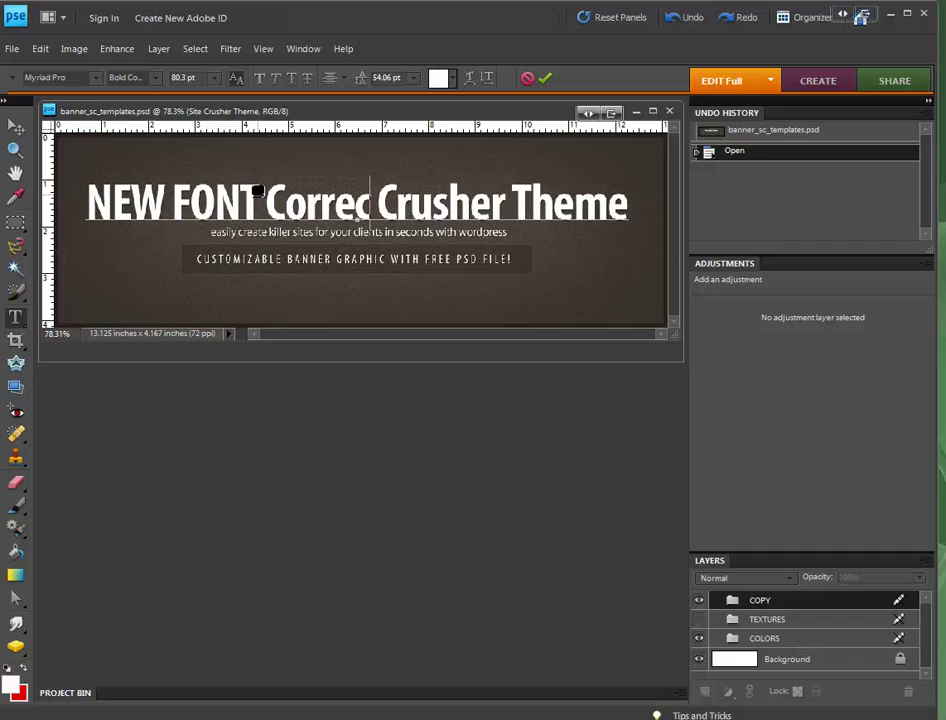
{"action": "type", "text": "t"}
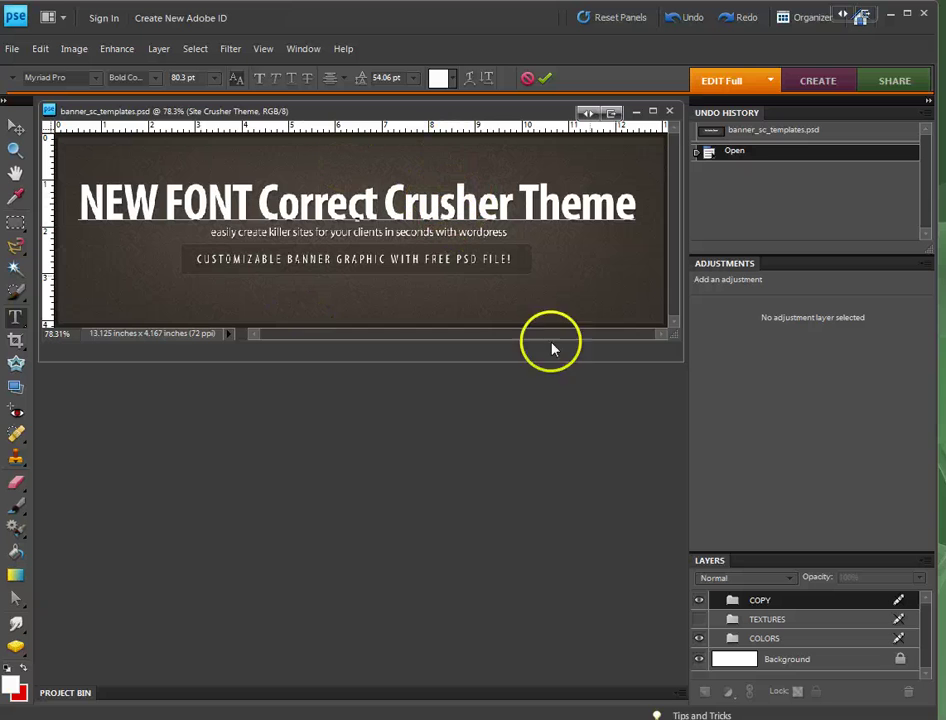
{"action": "double_click", "coordinate": [392, 200]}
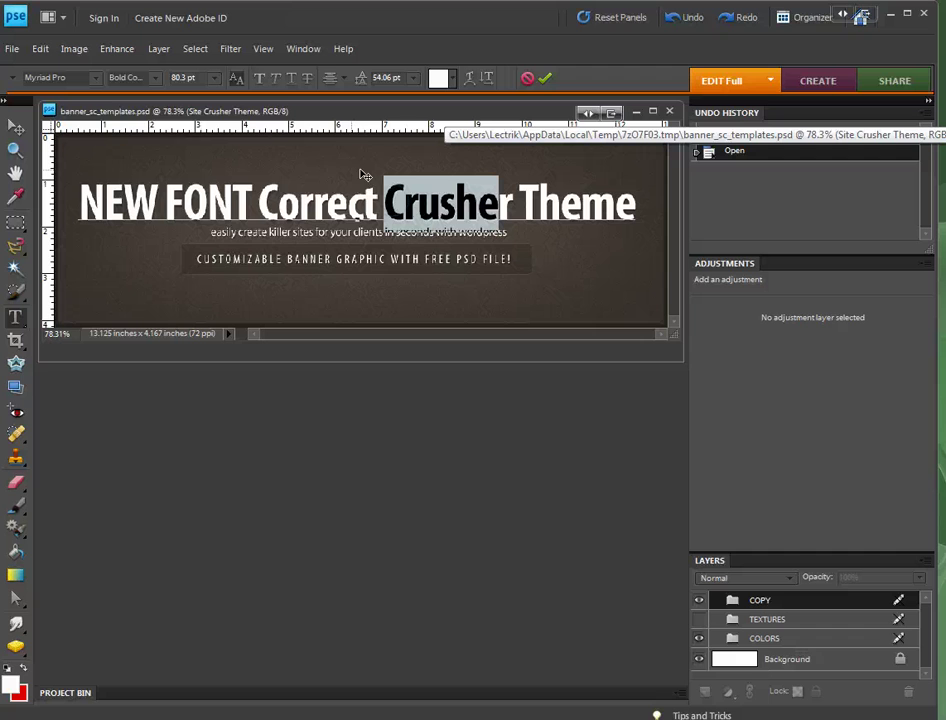
{"action": "left_click", "coordinate": [369, 204]}
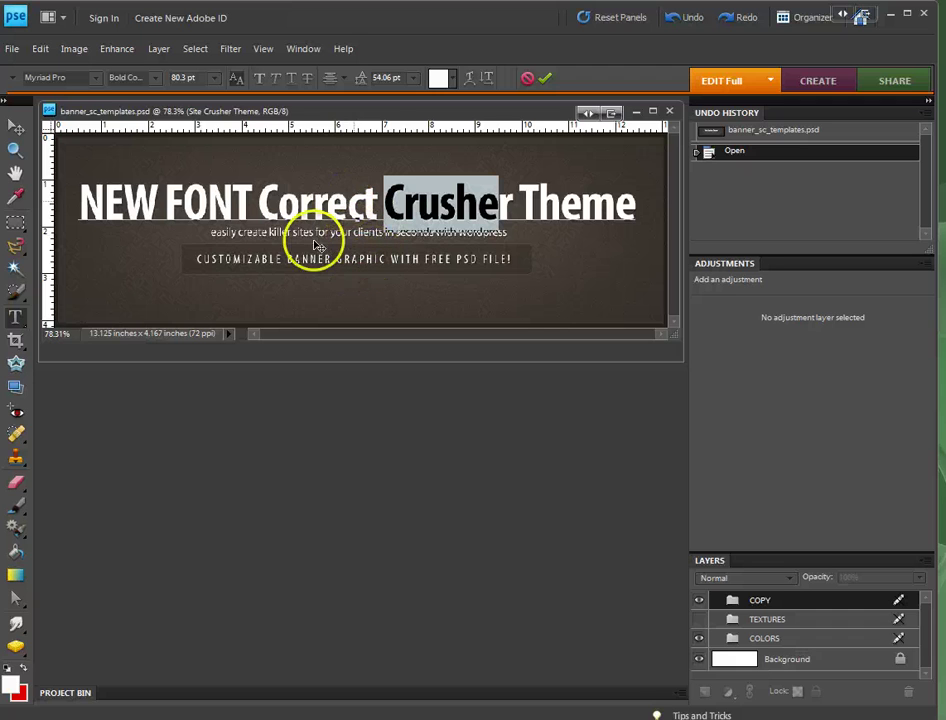
{"action": "left_click", "coordinate": [206, 183]}
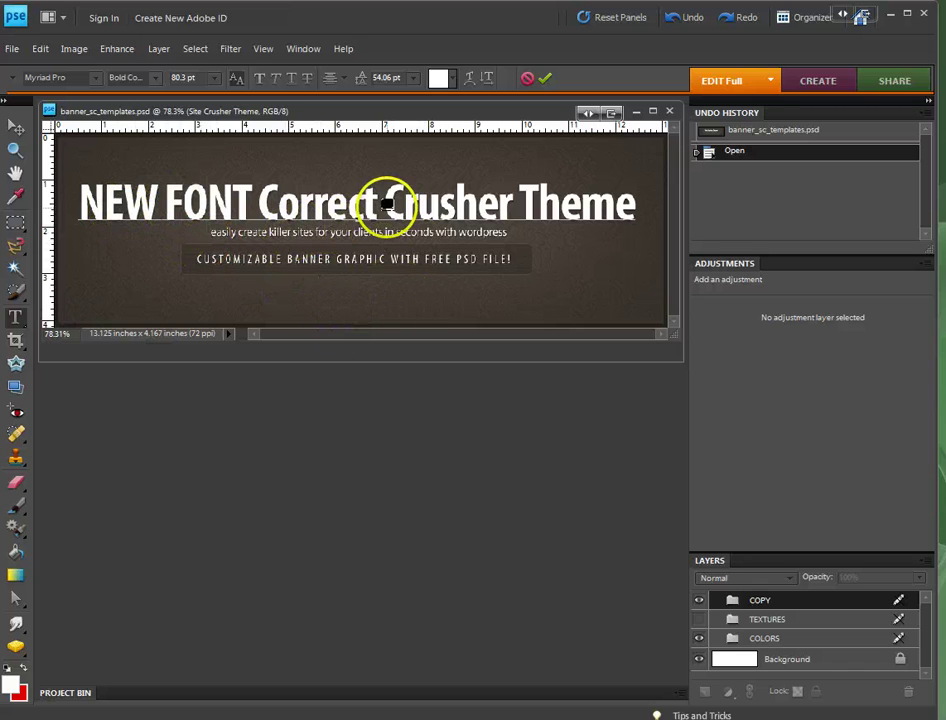
Step: Highlight the whole 'NEW FONT Correct Crusher Theme' headline line with clicks and Shift+Right
{"action": "left_click", "coordinate": [268, 197], "text": "shift"}
{"action": "key", "text": "shift+Right"}
{"action": "key", "text": "shift+Right"}
{"action": "key", "text": "shift+Right"}
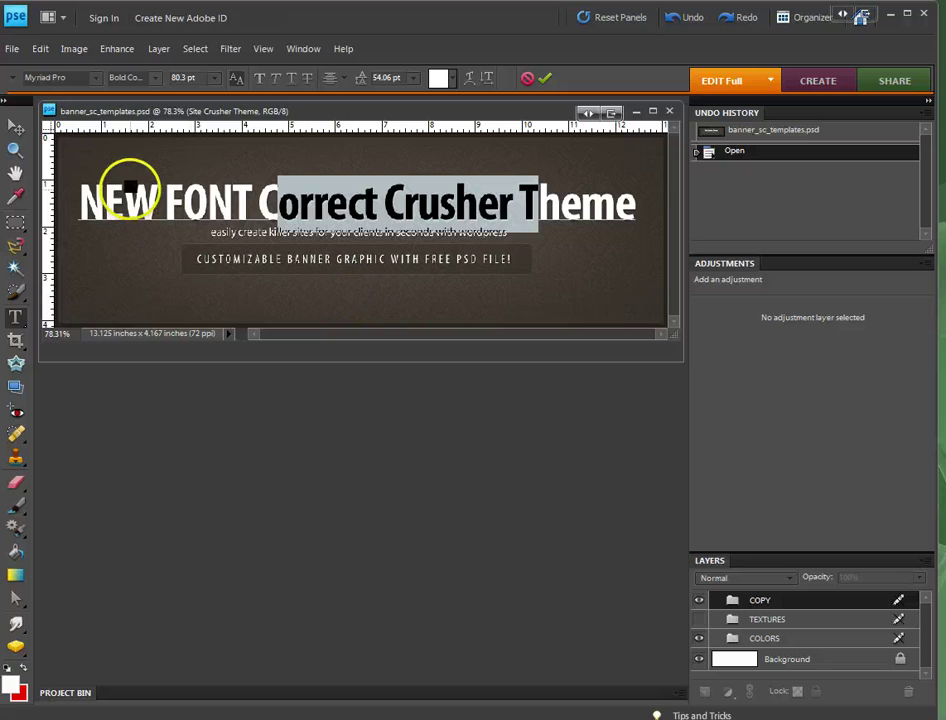
{"action": "left_click", "coordinate": [84, 196], "text": "shift"}
{"action": "key", "text": "shift+Right"}
{"action": "key", "text": "shift+Right"}
{"action": "key", "text": "shift+Right"}
{"action": "key", "text": "shift+Right"}
{"action": "left_click", "coordinate": [597, 262]}
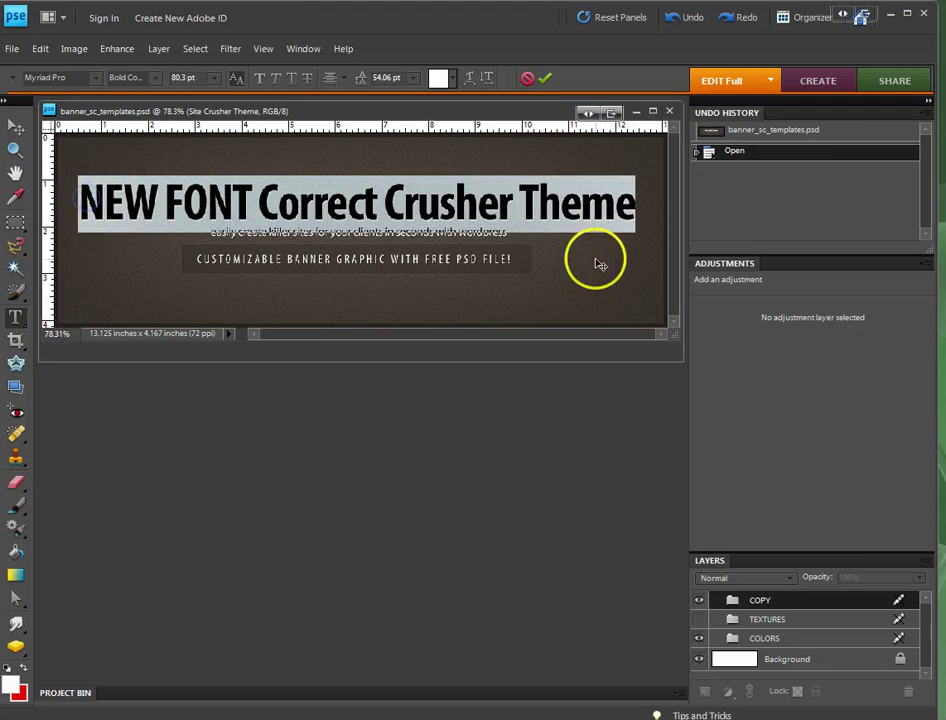
{"action": "left_click_drag", "start_coordinate": [505, 396], "coordinate": [469, 521]}
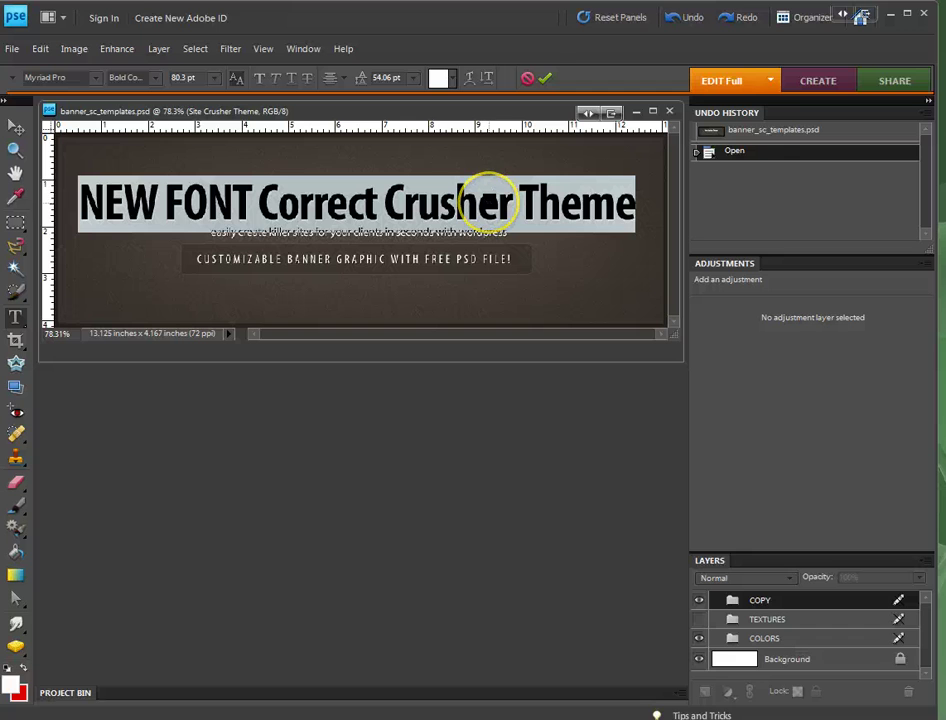
Step: Commit the headline edit with the options-bar checkmark
{"action": "left_click", "coordinate": [545, 87]}
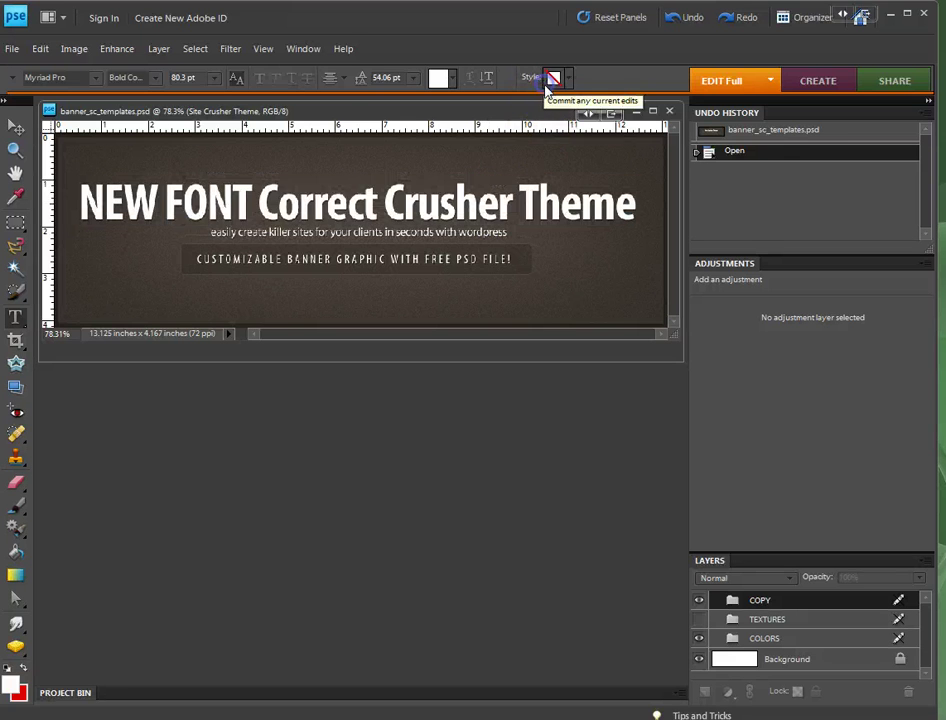